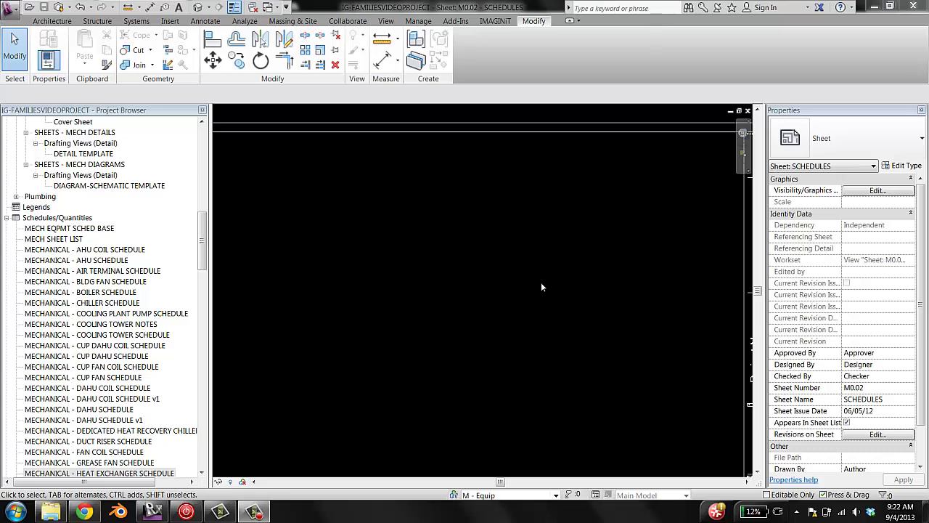
Start a new schedule from View > Schedules > Schedule/Quantities, skipping the save reminder
left_click_drag(203, 242, 208, 268)
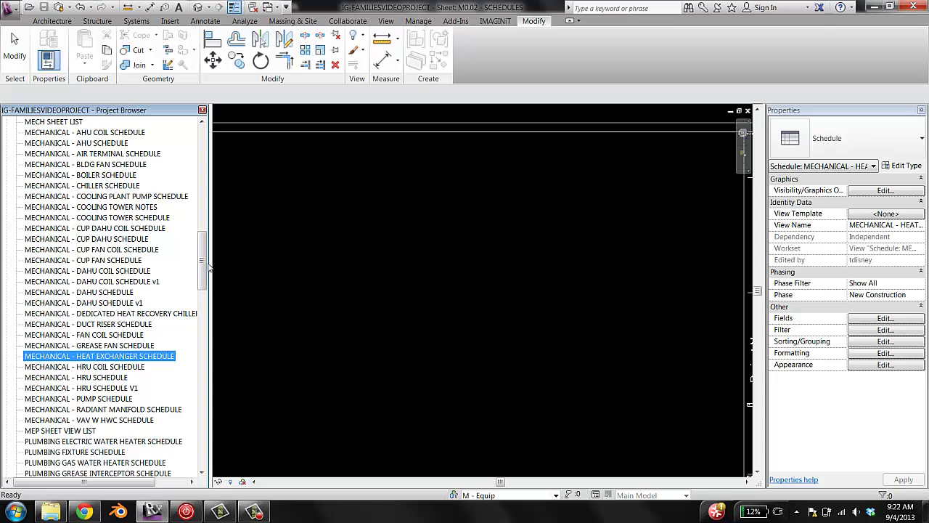
left_click_drag(204, 270, 203, 249)
left_click(361, 244)
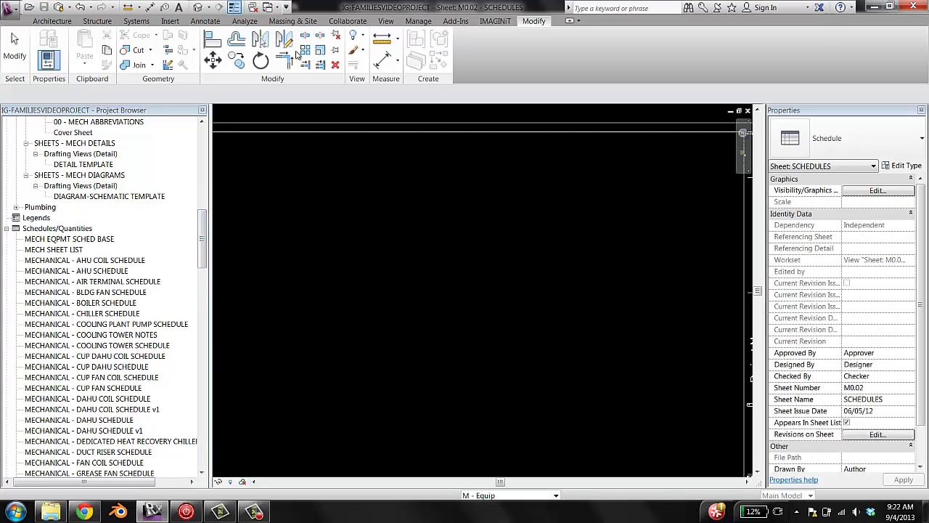
left_click(386, 21)
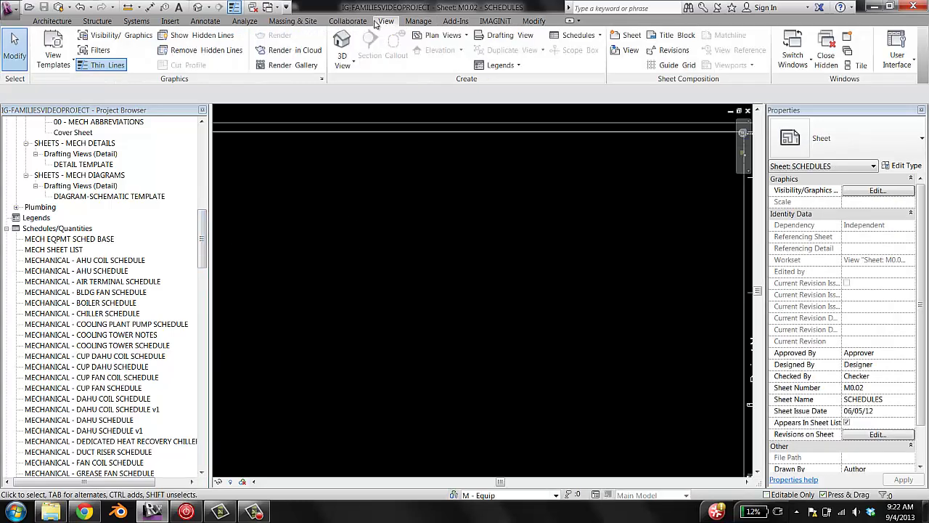
left_click(578, 35)
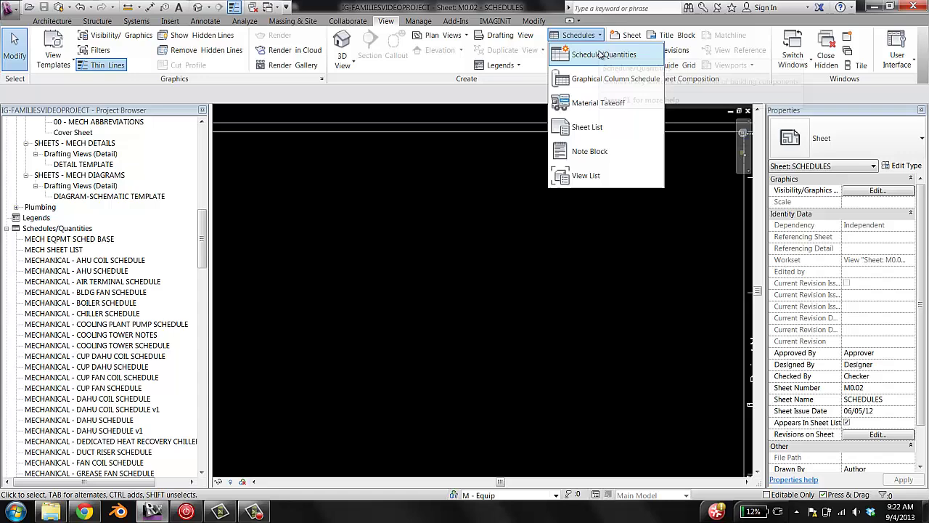
left_click(601, 54)
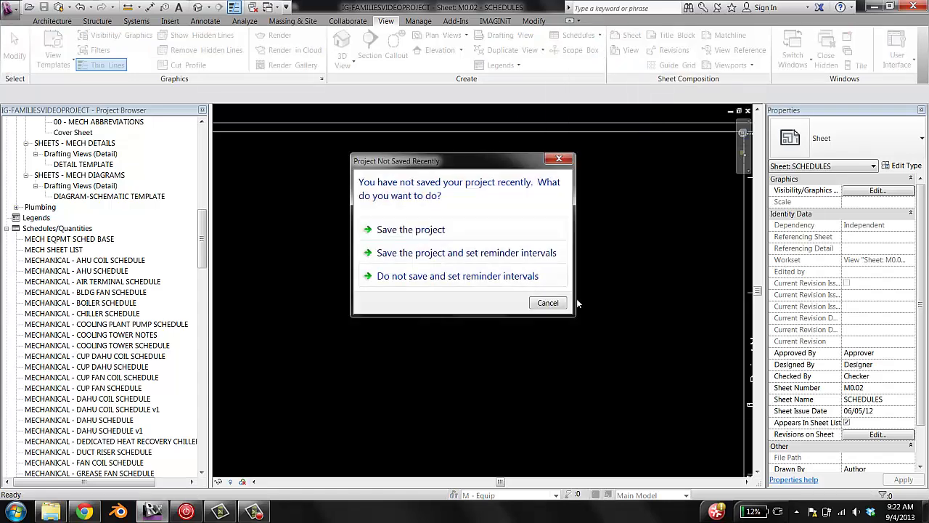
left_click(547, 303)
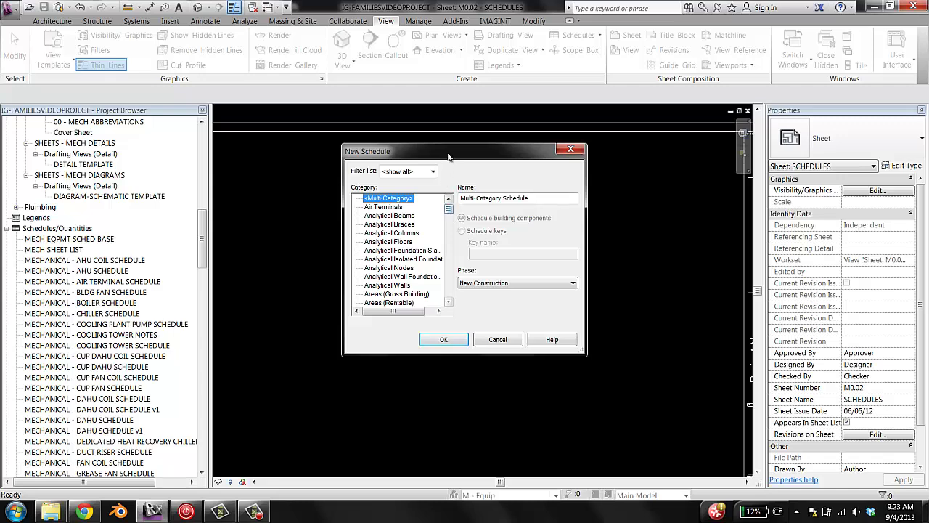
Choose the Mechanical Equipment category and name the schedule 'MECH - HEAT EXCHANGER SCHEDULE'
left_click_drag(446, 145, 446, 72)
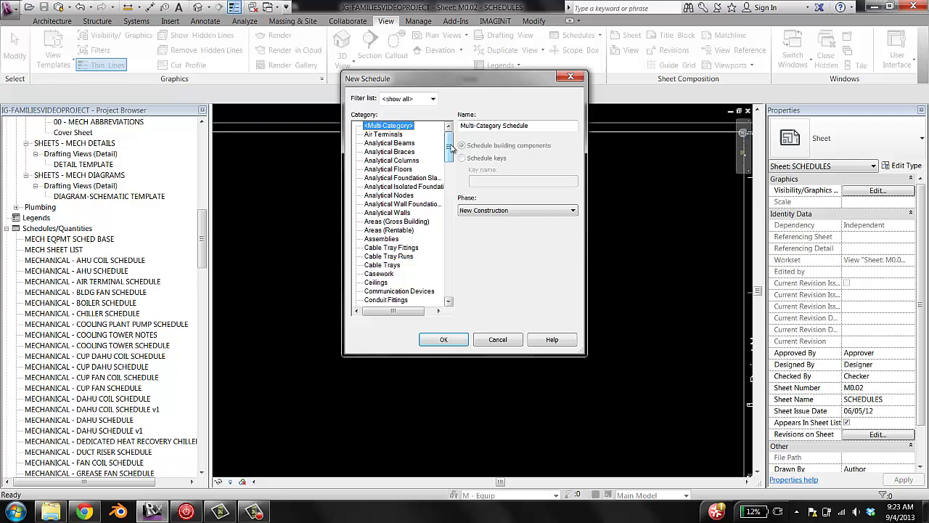
left_click_drag(450, 149, 445, 194)
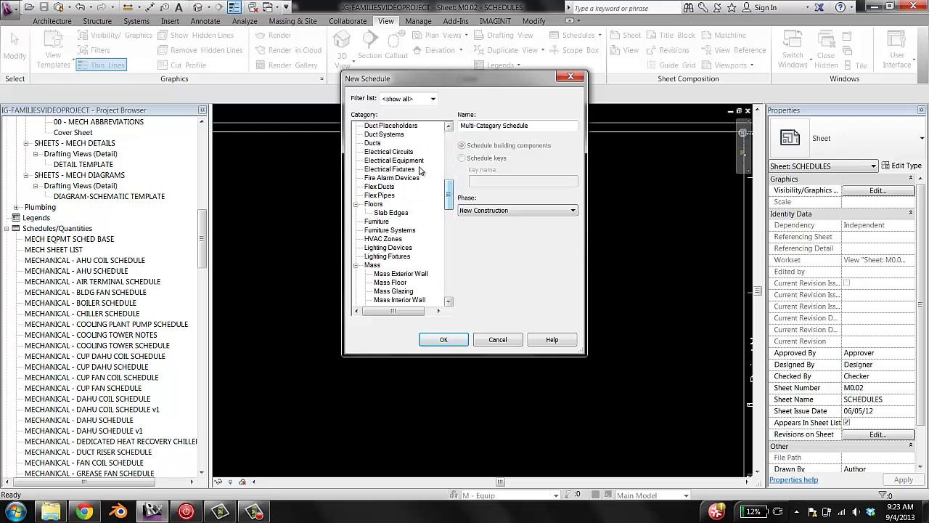
type("men")
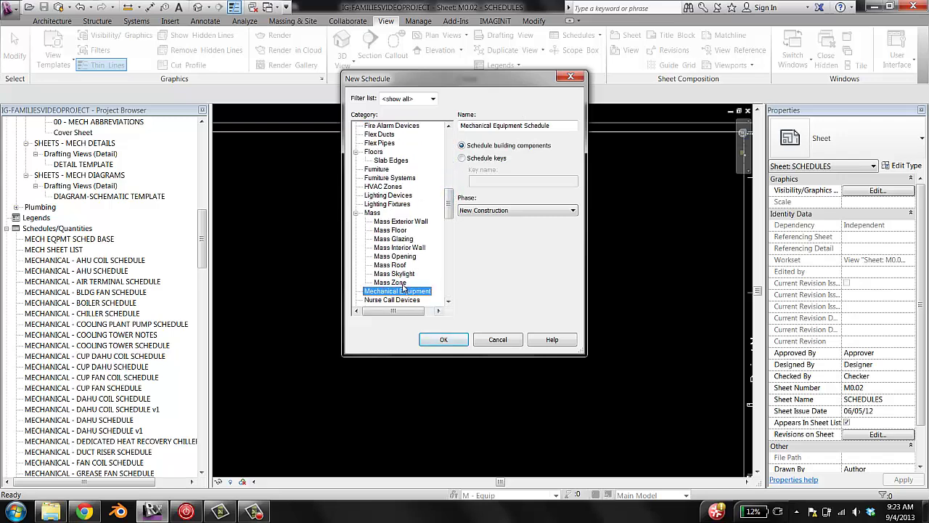
double_click(512, 127)
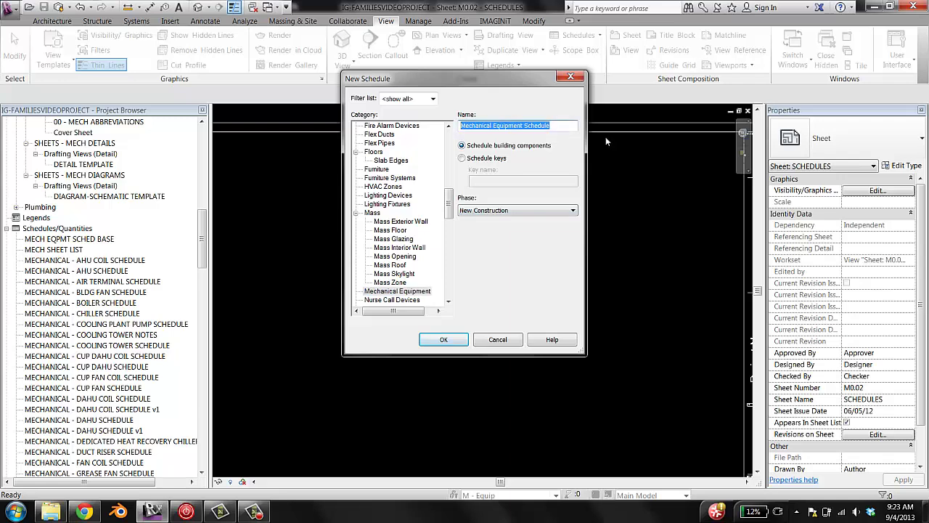
type("MECH")
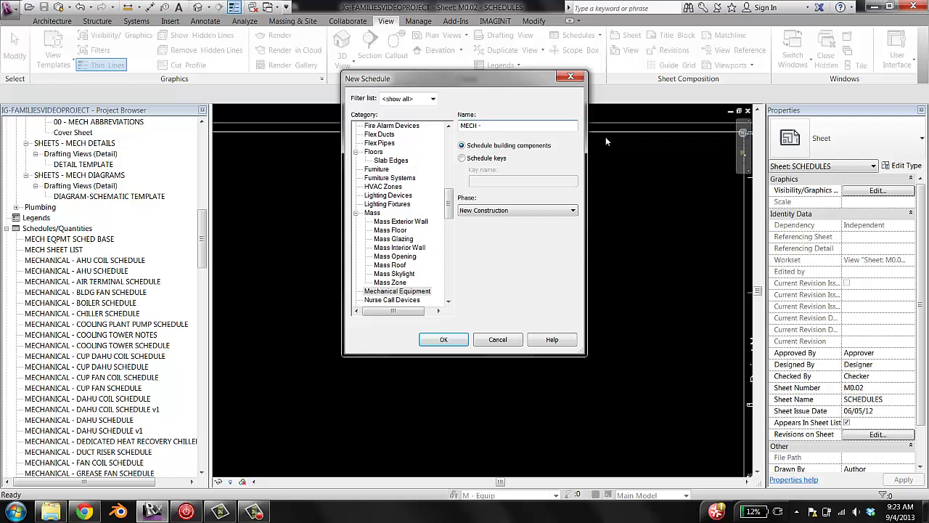
type(" - HEAT EXCHANGER SCHEDULE")
Create the schedule and add Type Mark as its first scheduled field
left_click(444, 341)
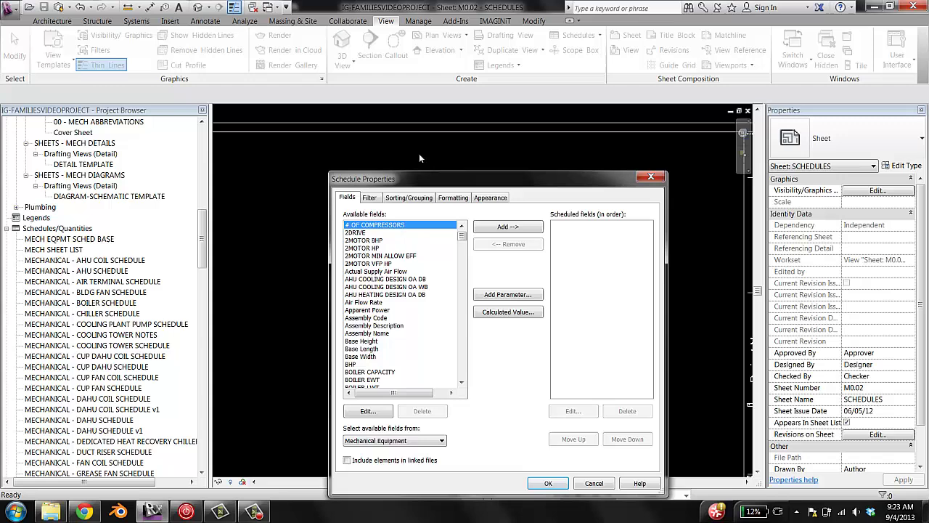
left_click_drag(406, 135, 391, 106)
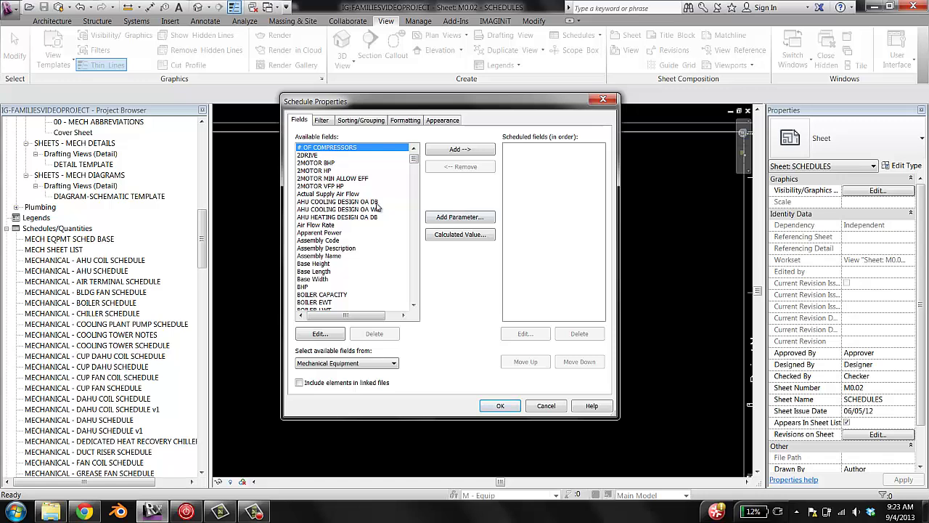
left_click(324, 240)
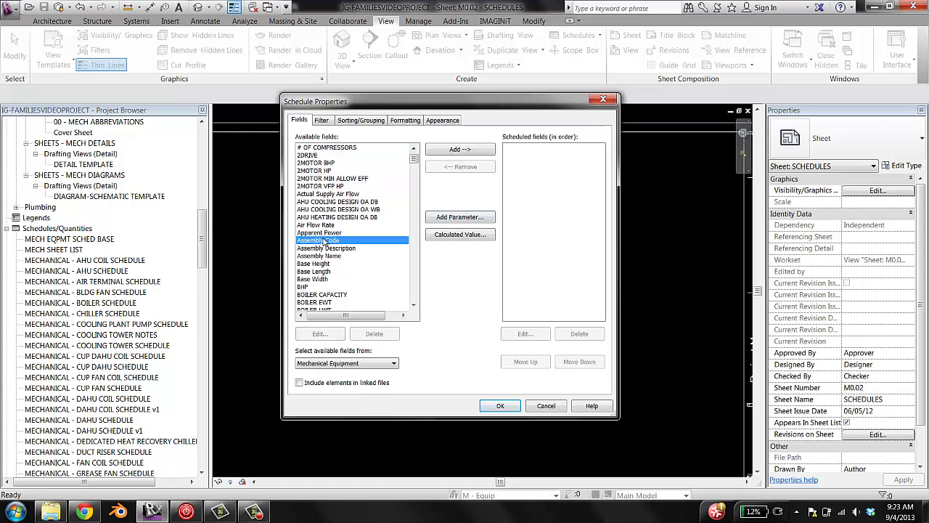
key("t")
key("y")
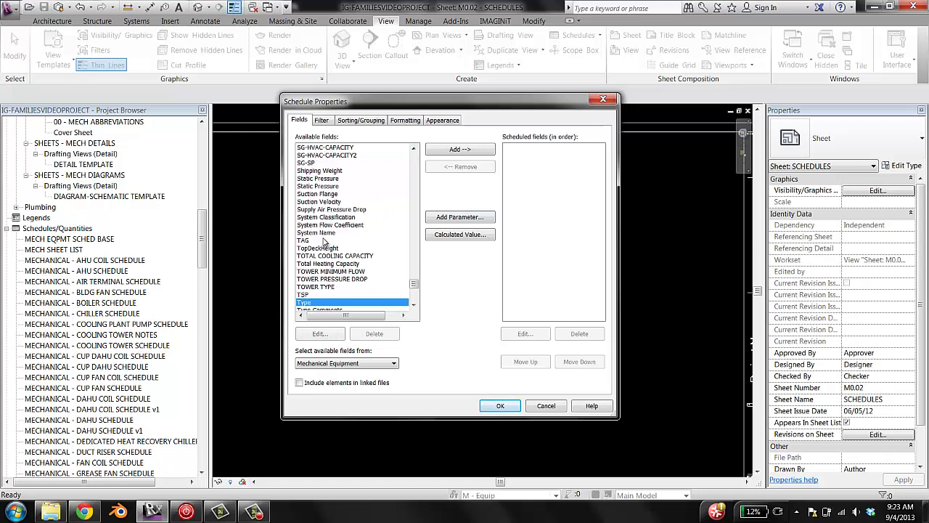
left_click(413, 304)
left_click(413, 304)
left_click(414, 304)
left_click(414, 304)
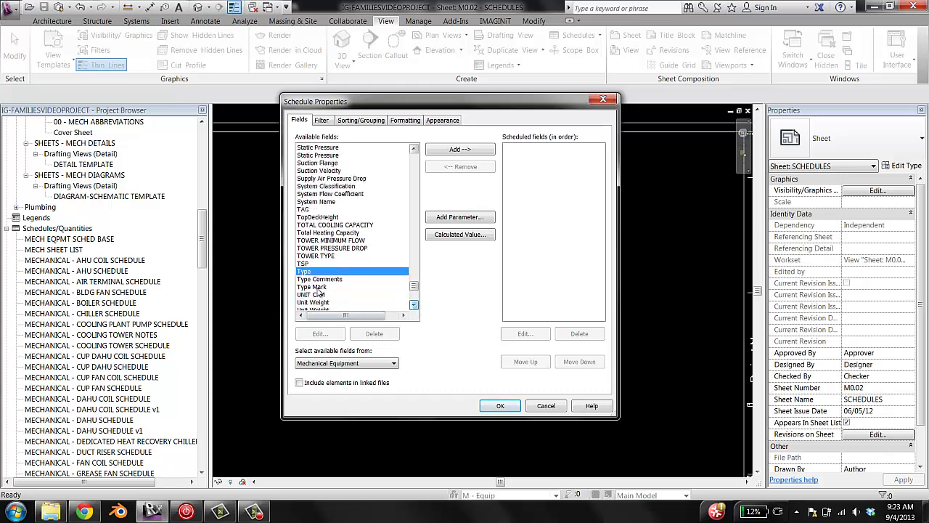
left_click(318, 286)
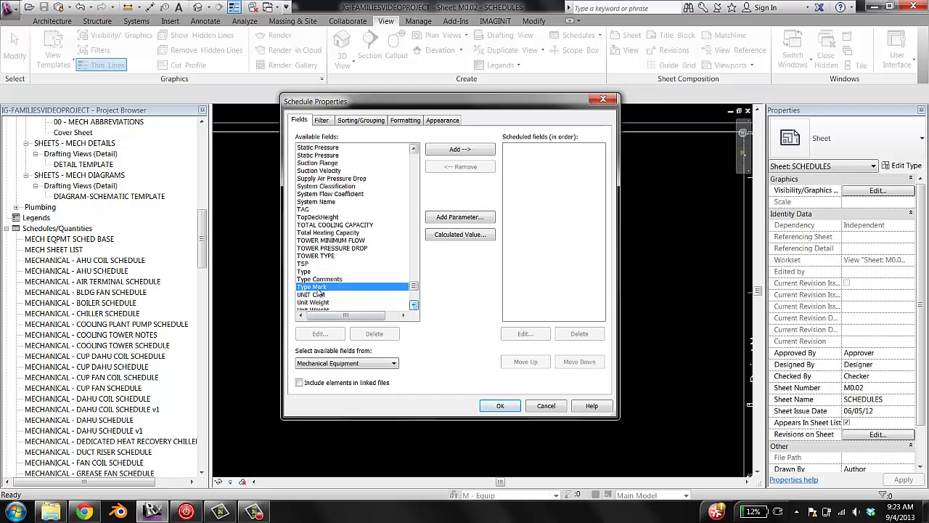
left_click(465, 149)
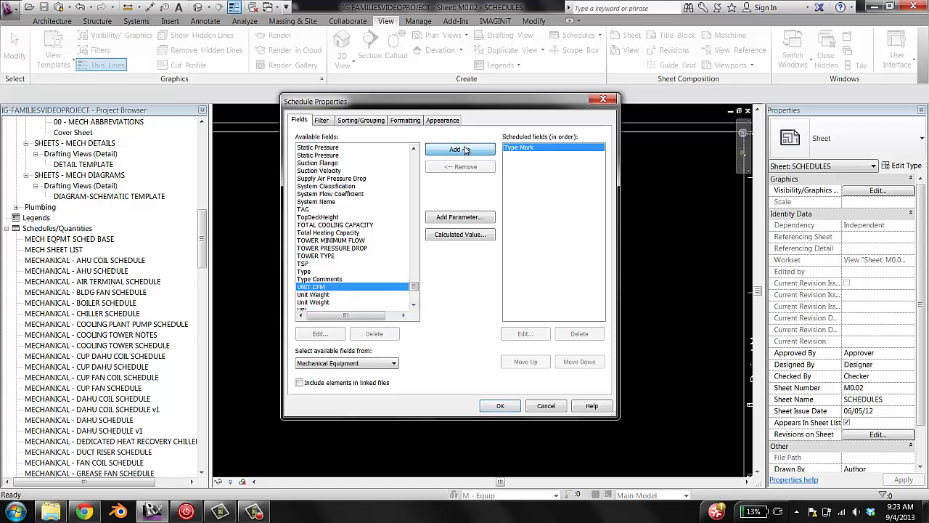
Add the Mark field after Type Mark
left_click(320, 281)
type("mark")
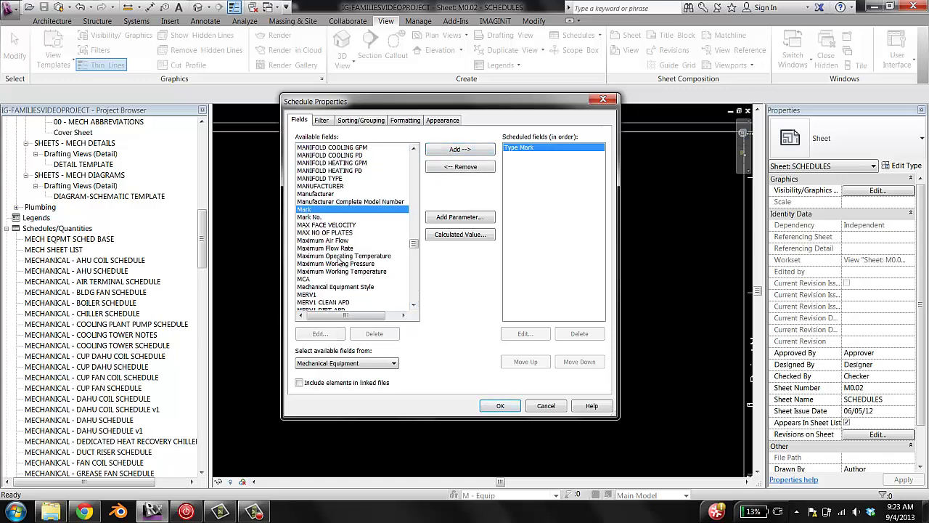
left_click(457, 150)
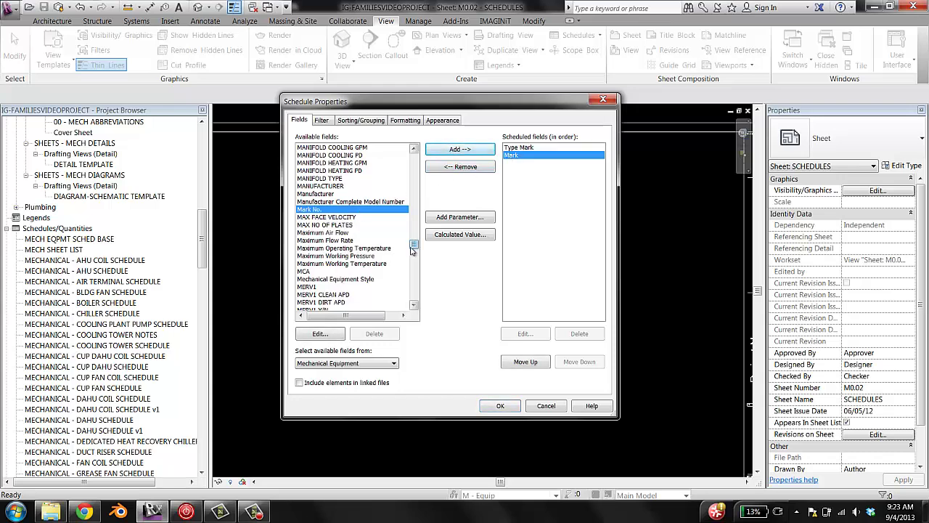
scroll(413, 247, "down", 3)
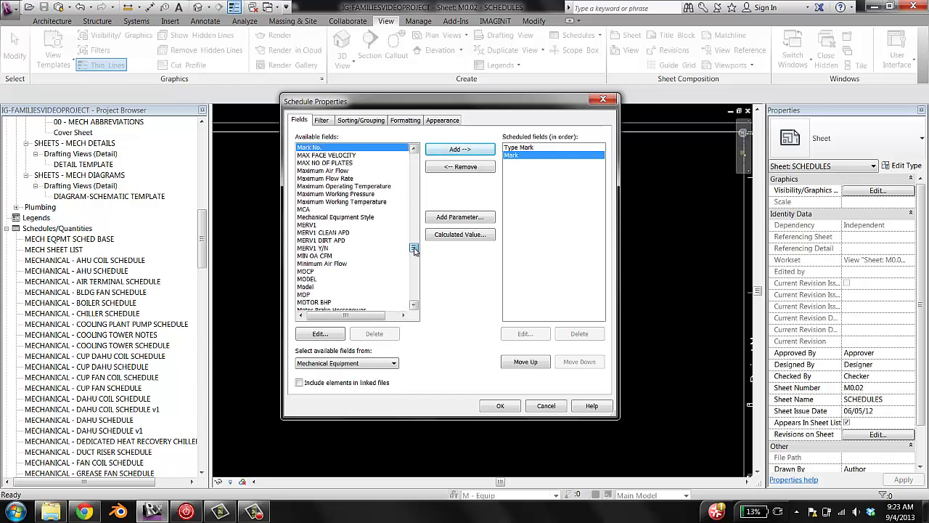
scroll(414, 249, "up", 3)
Add the Manufacturer field, not the uppercase MANUFACTURER one, to the schedule
left_click(325, 228)
key("Page_Up")
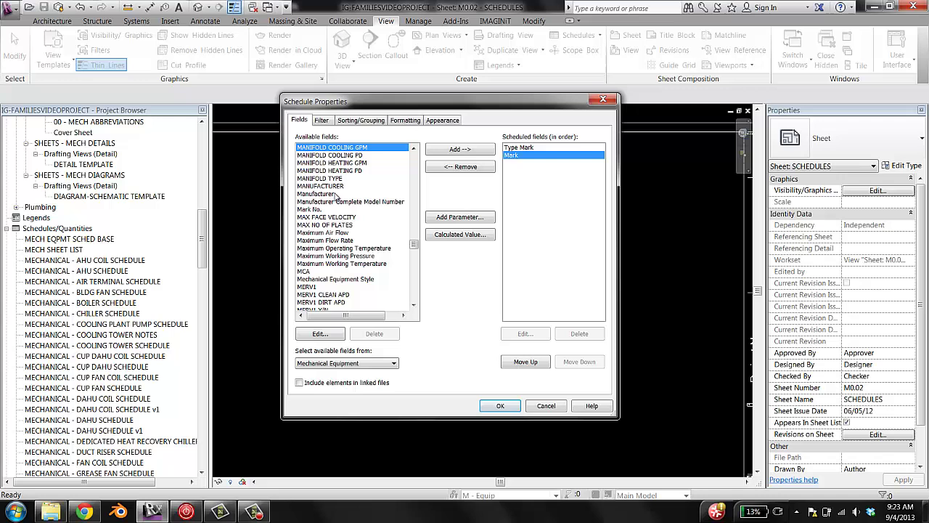
left_click(349, 226)
left_click(338, 187, "ctrl")
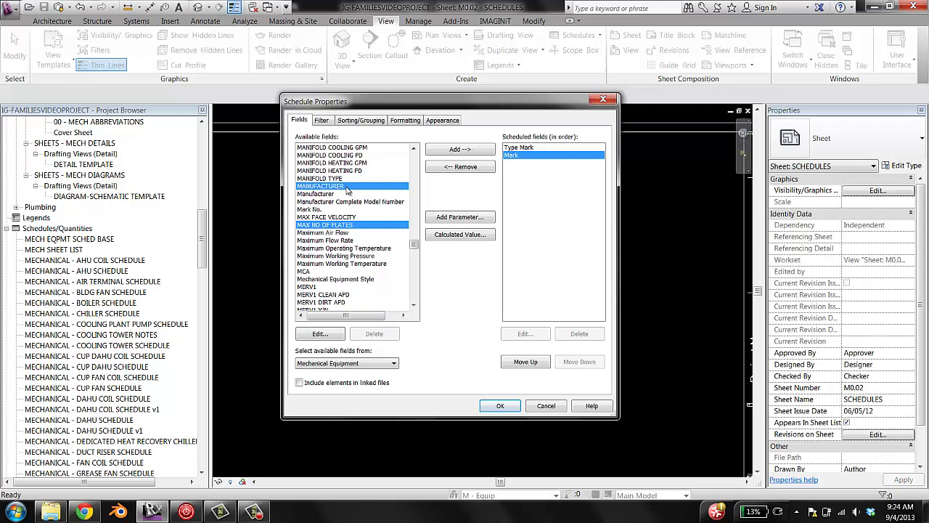
left_click(324, 188, "ctrl")
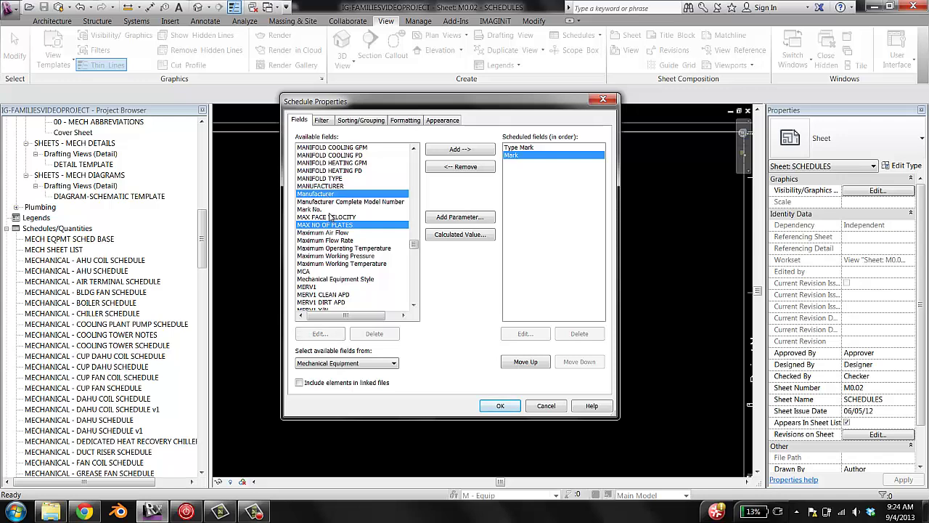
left_click(318, 195)
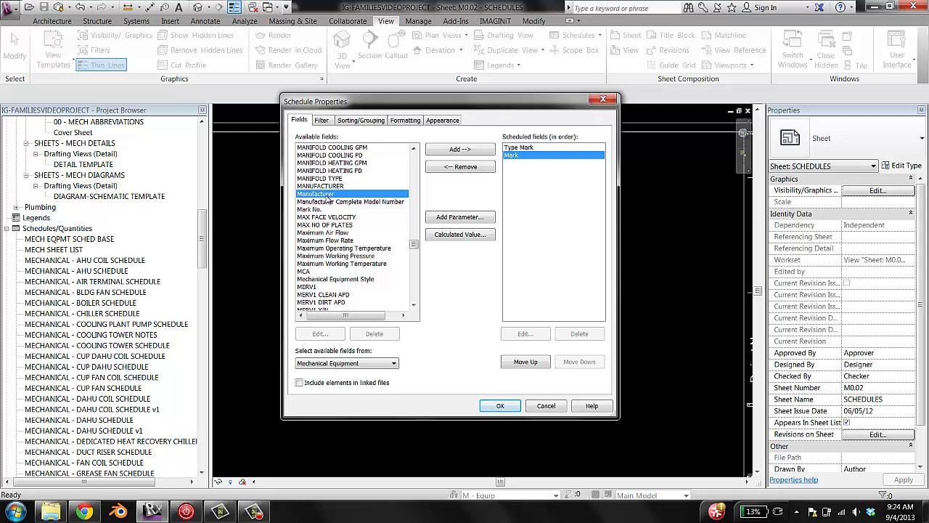
left_click(459, 149)
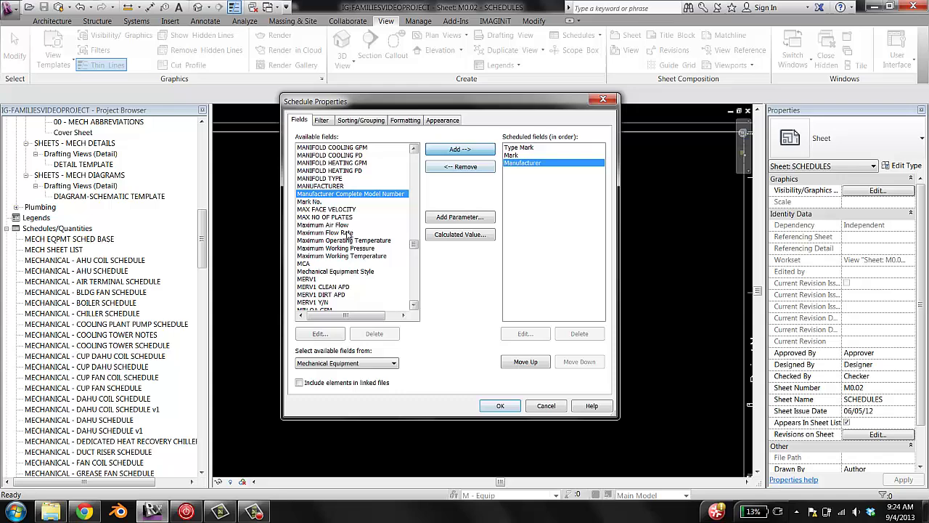
Add the Model field after Manufacturer
type("mod")
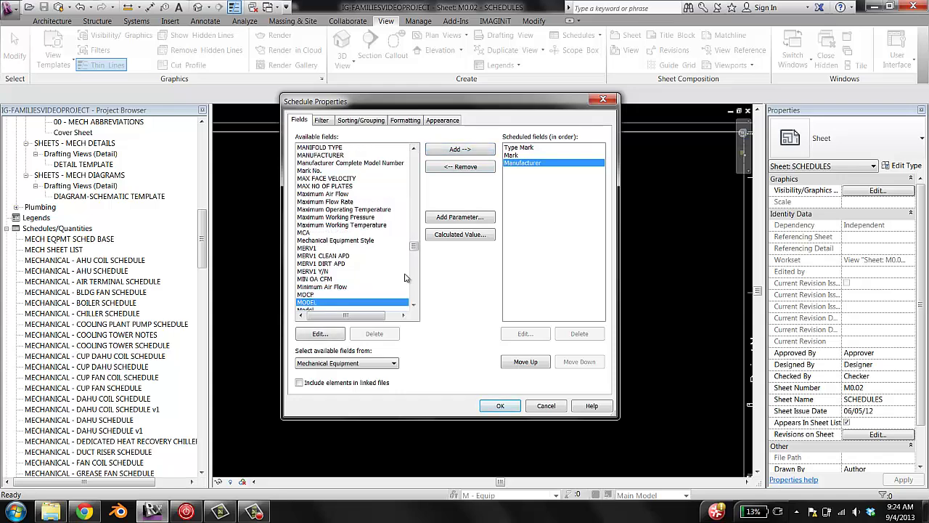
left_click(413, 305)
left_click(413, 305)
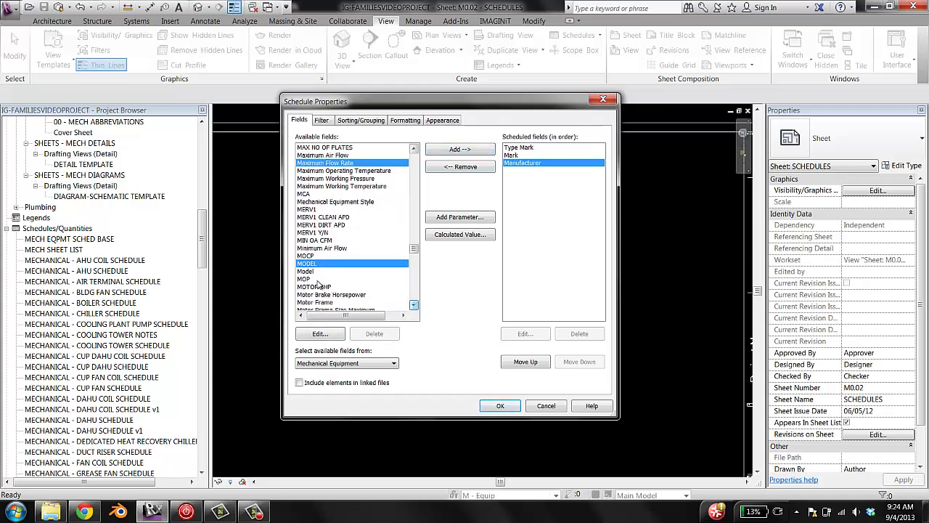
left_click(374, 272)
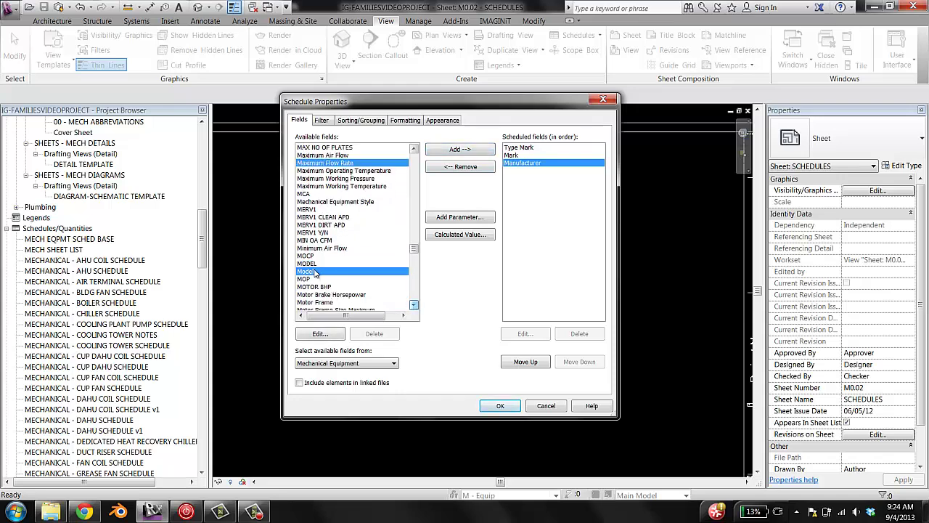
left_click(460, 149)
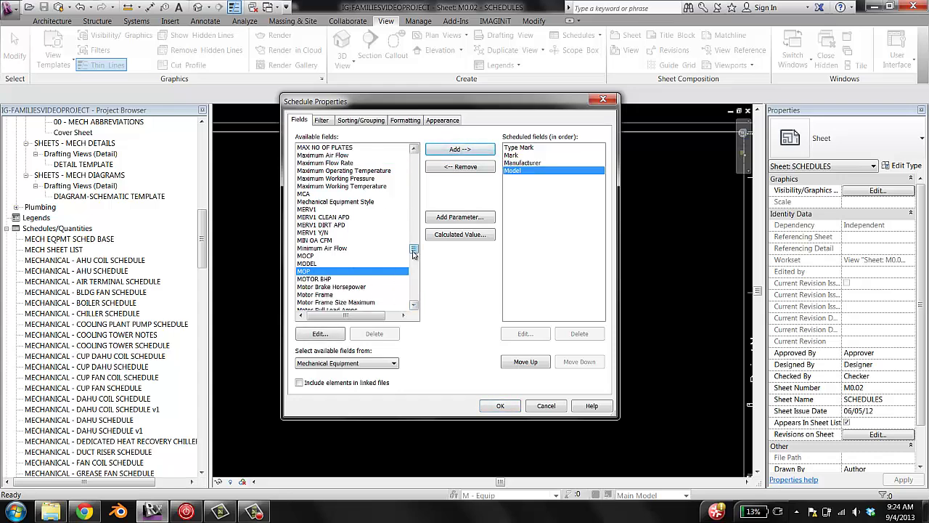
left_click_drag(413, 252, 419, 234)
Add the whole run of fields from HRC-2 Y/N through HX TYPE
left_click(323, 178)
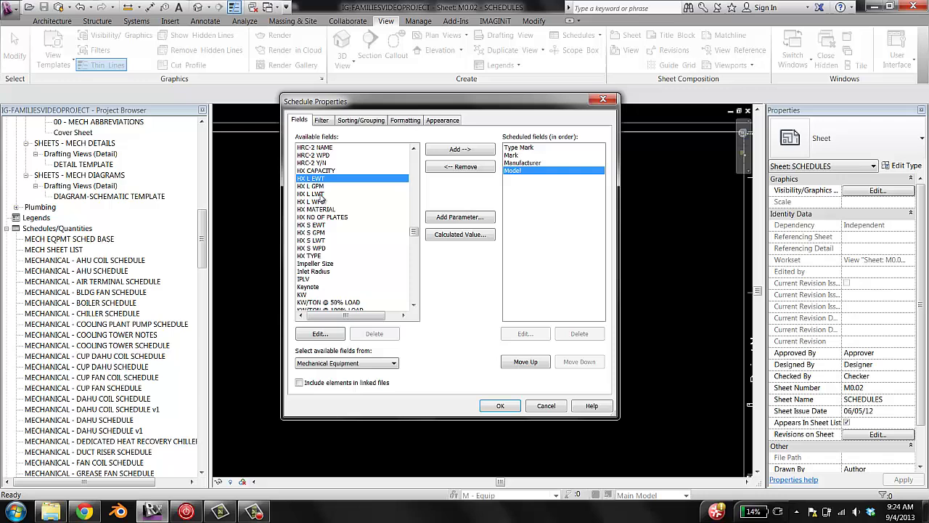
left_click(319, 255, "shift")
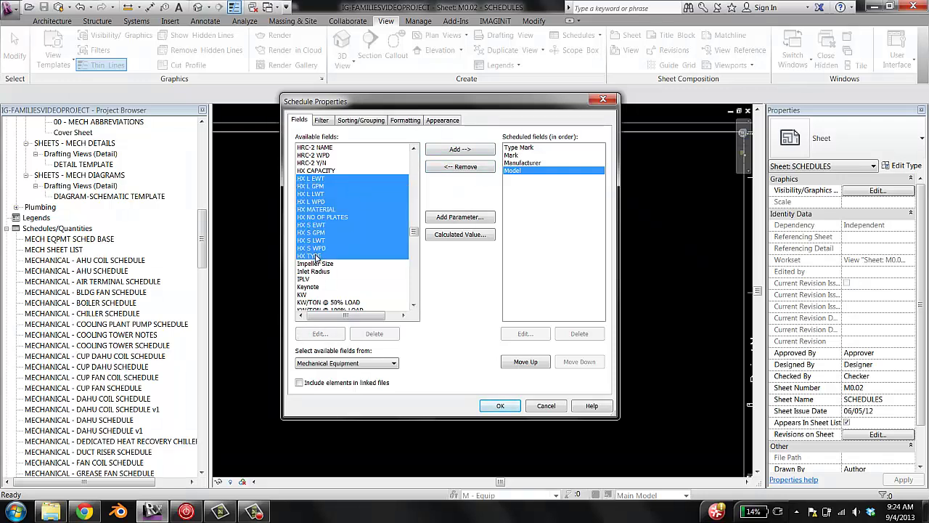
left_click(321, 164)
left_click(321, 256, "shift")
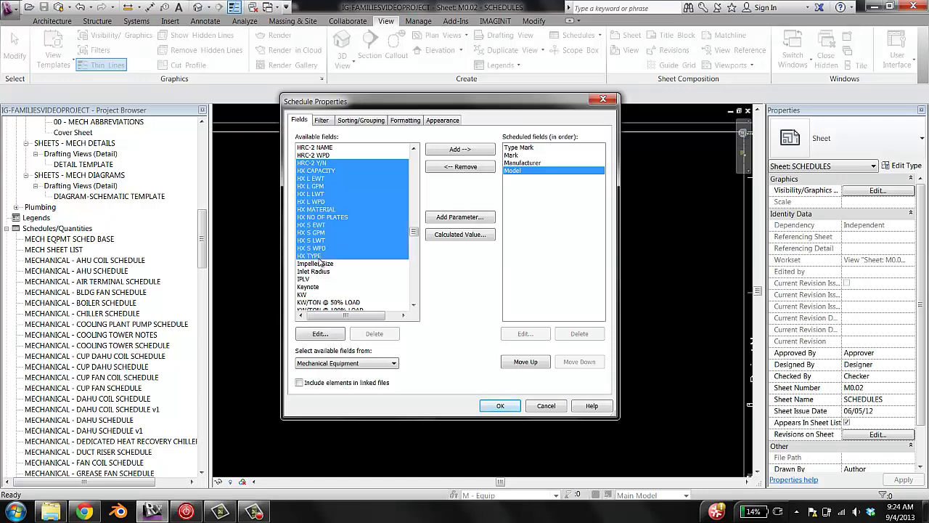
left_click(469, 149)
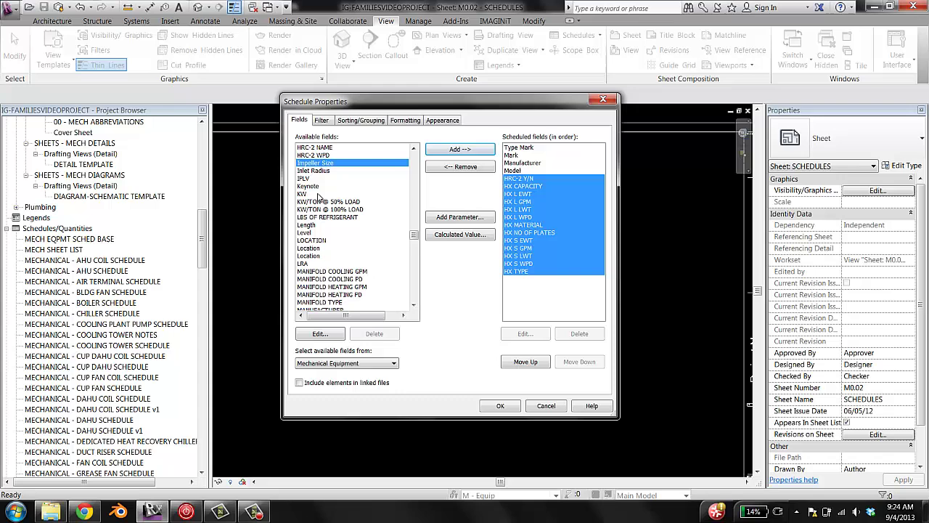
Add the OPERATING WEIGHT and NOTES fields
scroll(412, 236, "down", 9)
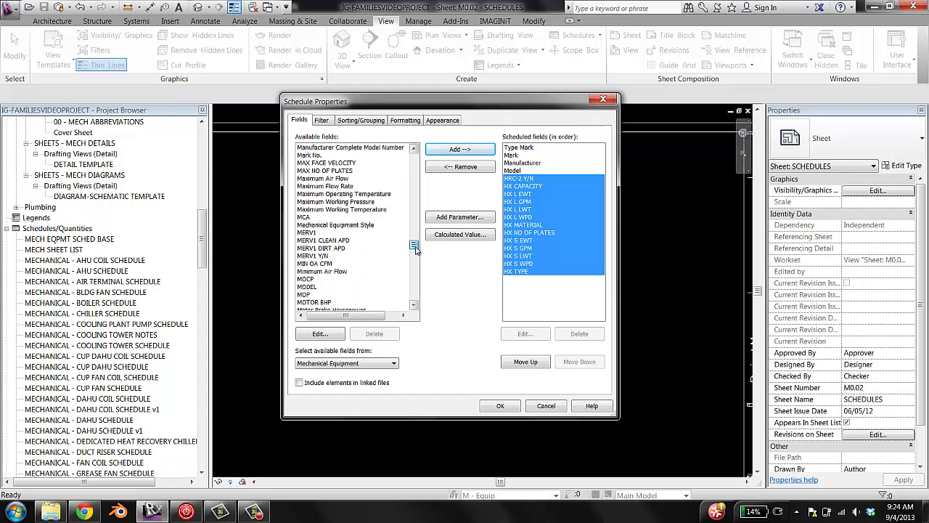
left_click(350, 233)
type("op")
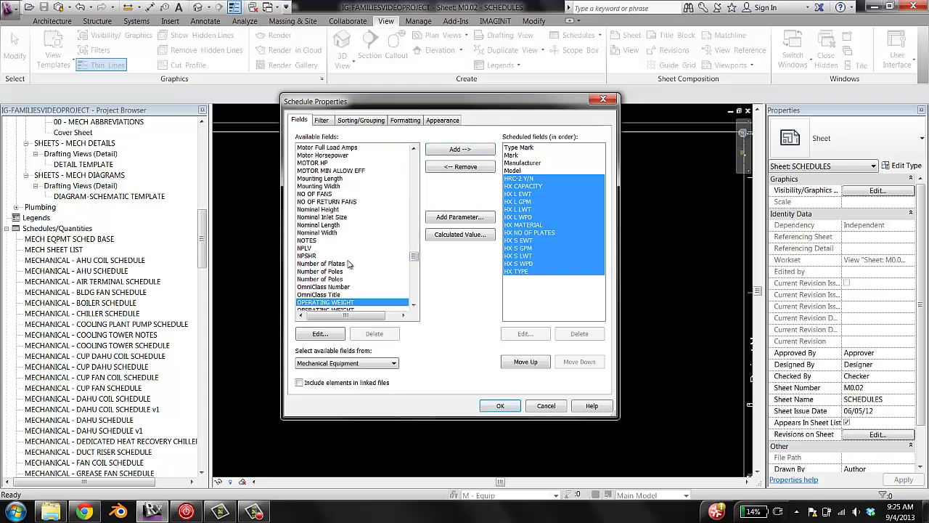
scroll(414, 305, "down", 1)
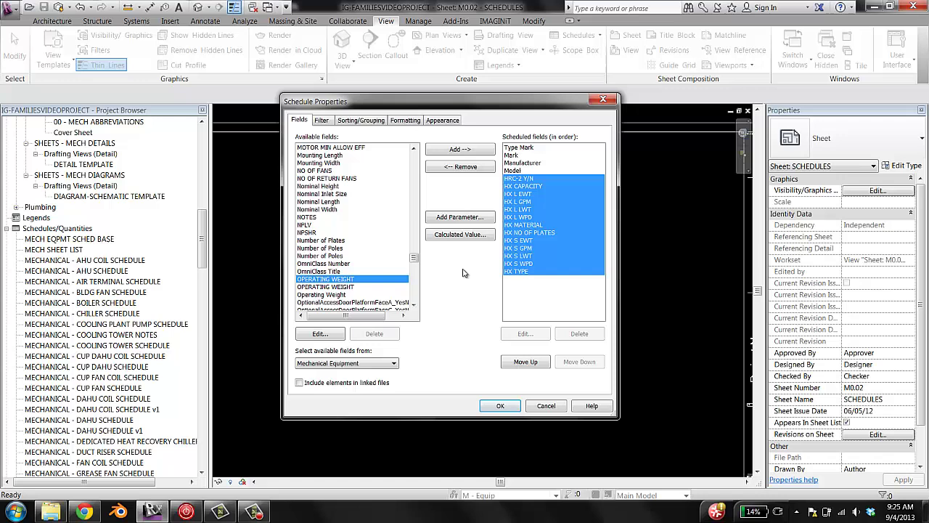
left_click(479, 151)
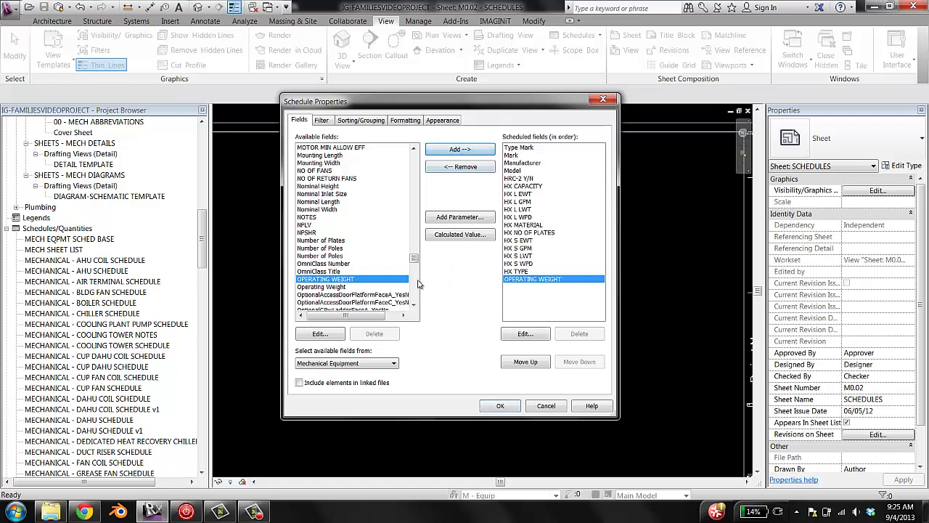
left_click(324, 264)
left_click(319, 217)
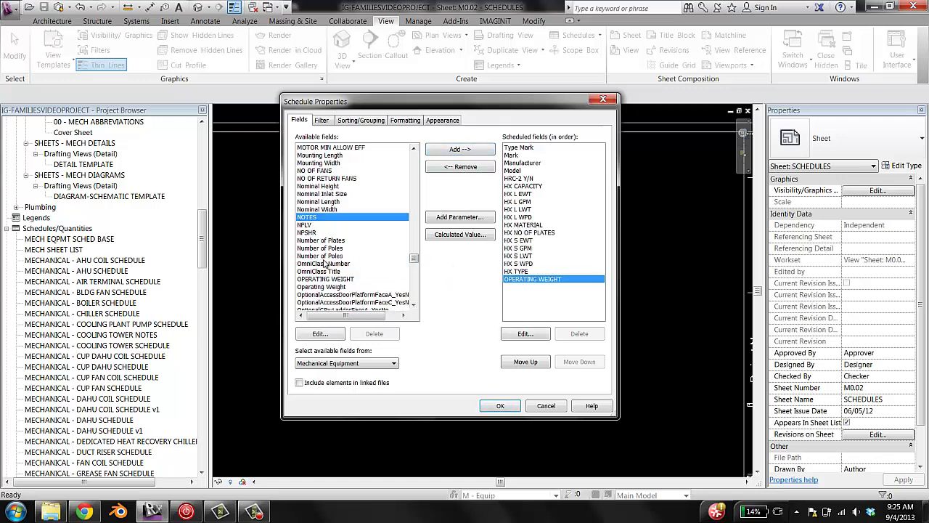
left_click(472, 150)
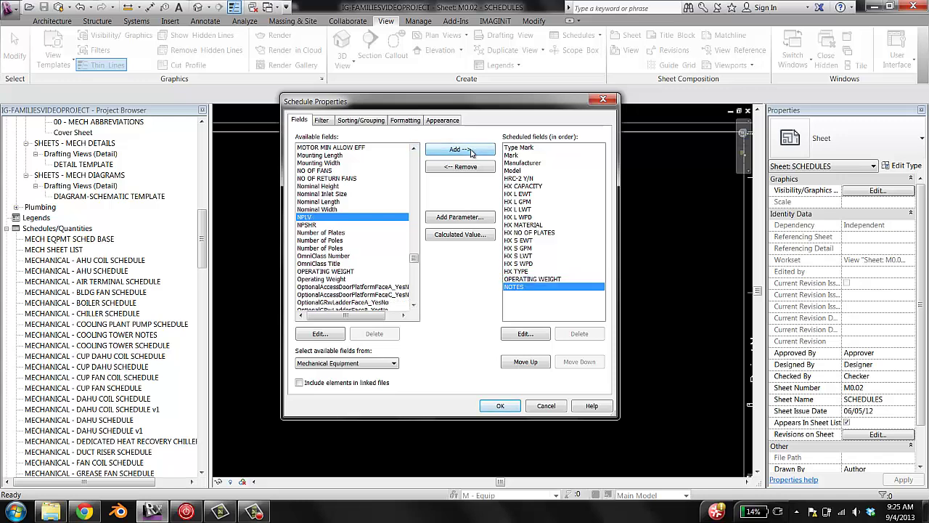
Remove HRC-2 Y/N from the scheduled fields
left_click(523, 187)
left_click(524, 179)
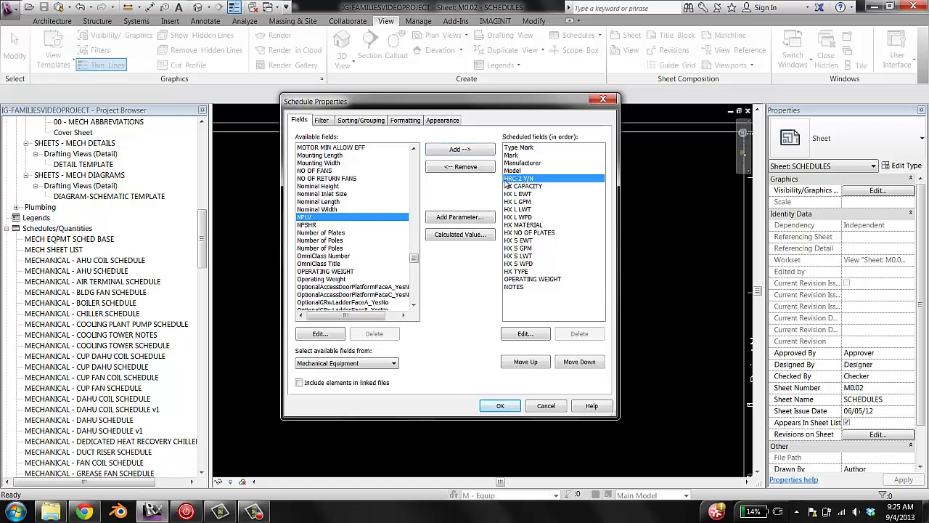
left_click(439, 169)
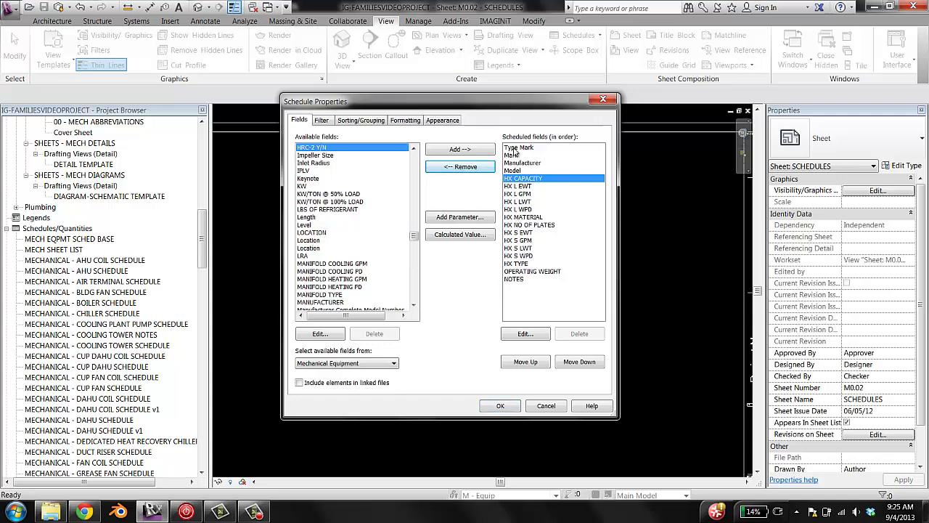
left_click(321, 120)
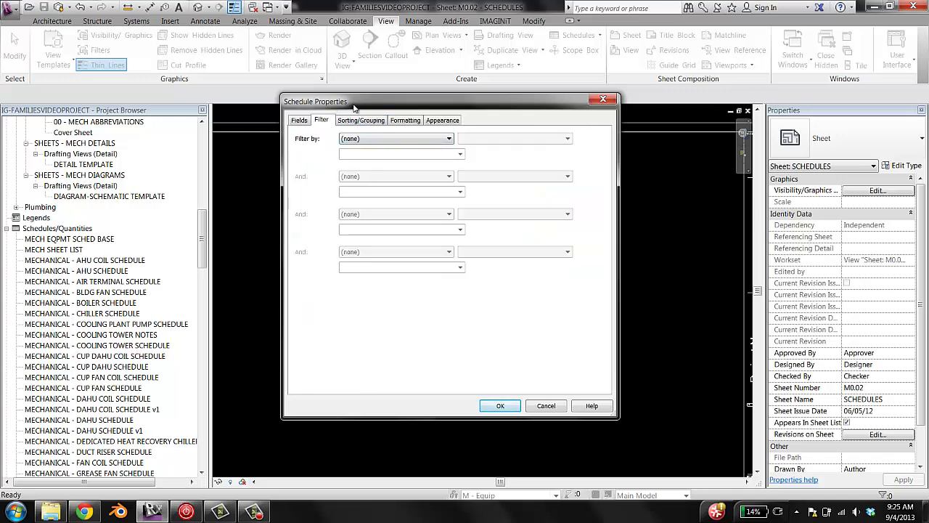
left_click(298, 124)
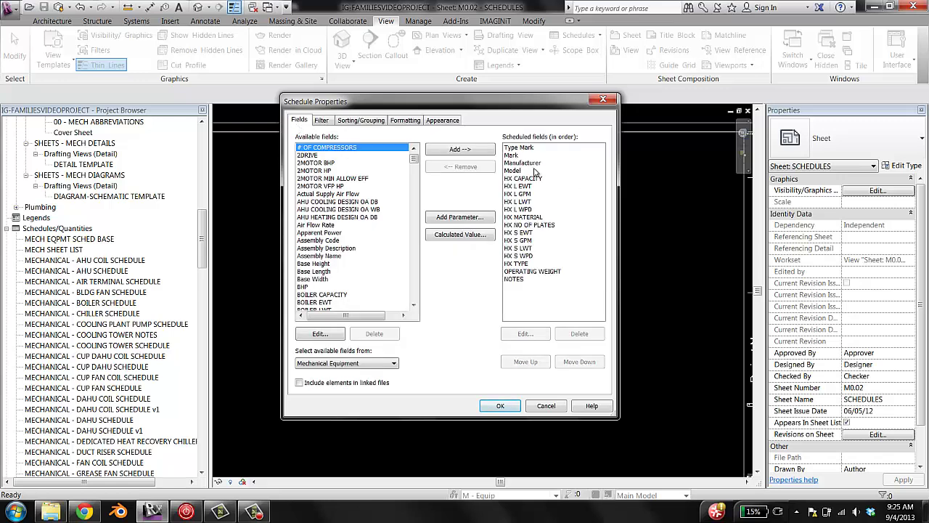
Filter the schedule on Type Mark equals HX, leaving only the TACO PF100D row
left_click(500, 405)
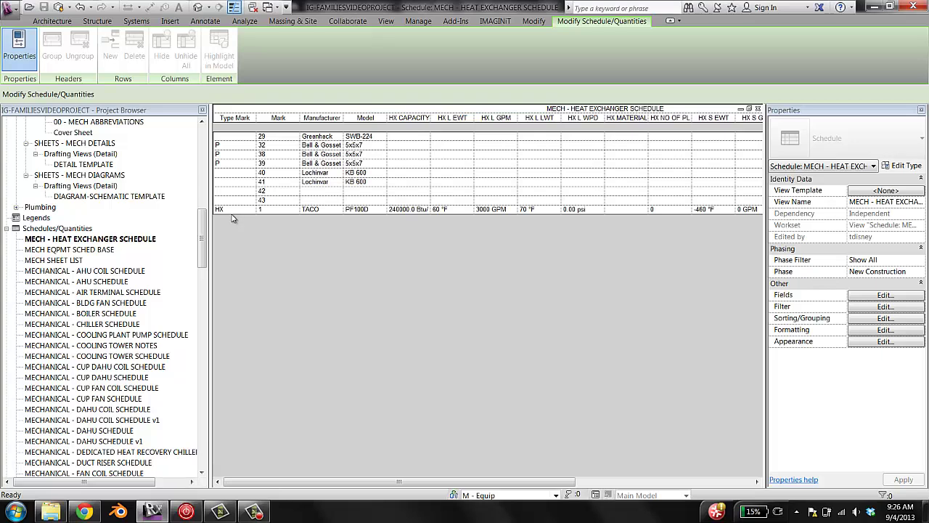
left_click(876, 297)
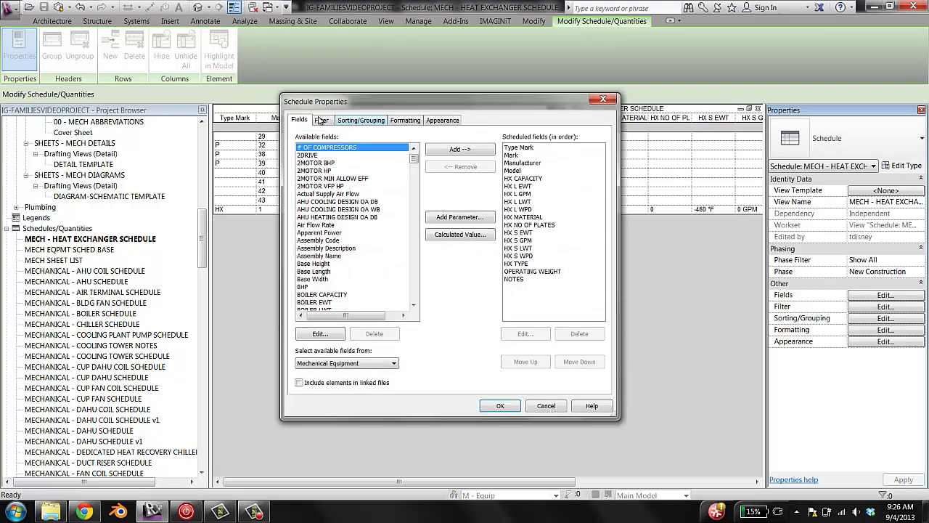
left_click(321, 121)
left_click(364, 142)
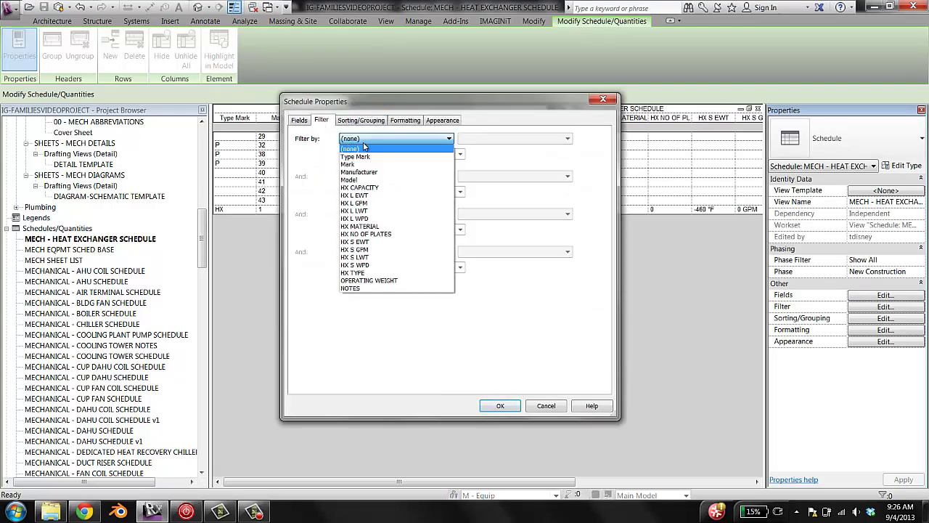
left_click(367, 157)
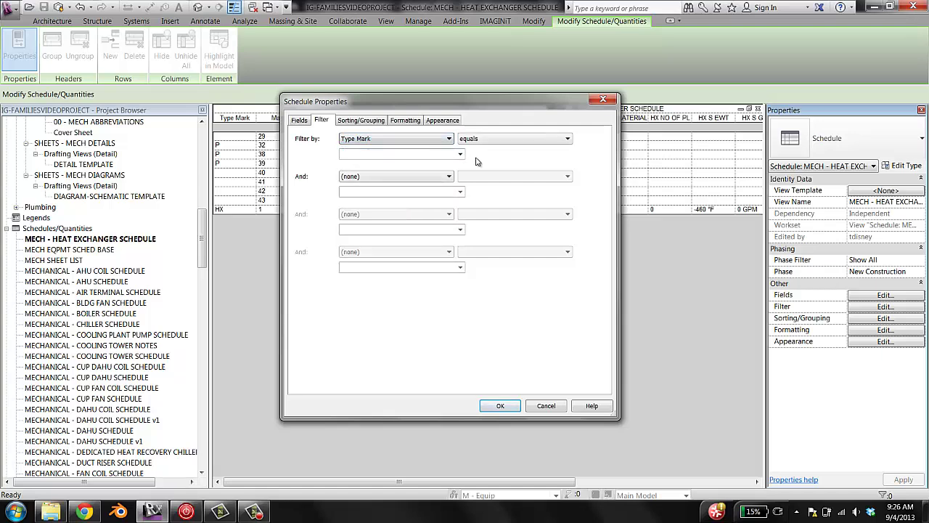
left_click(481, 140)
left_click(481, 148)
left_click(433, 154)
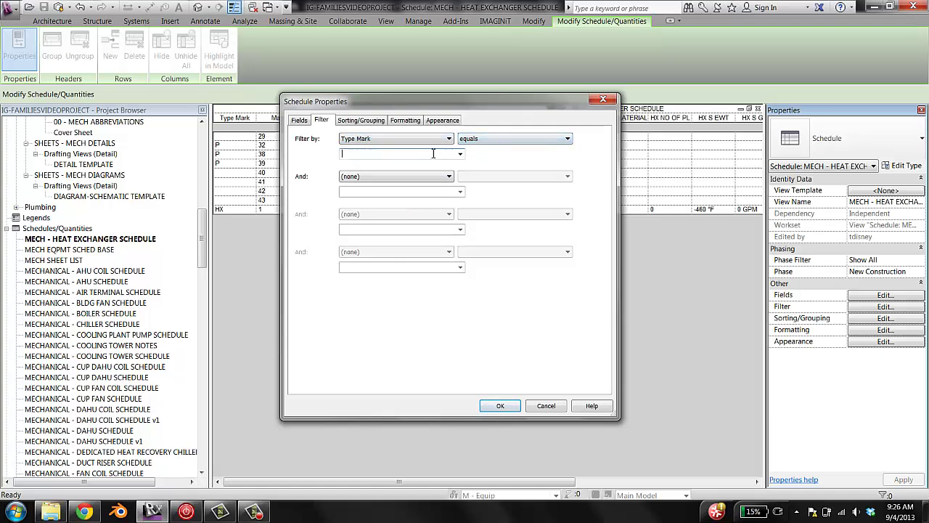
left_click(500, 405)
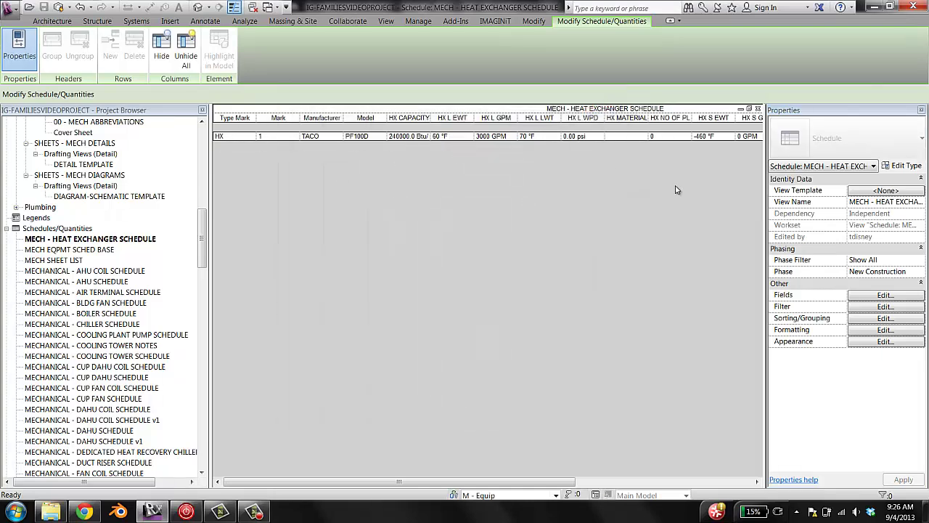
Close the Project Browser and set the HX row's Mark value to 1
left_click(202, 111)
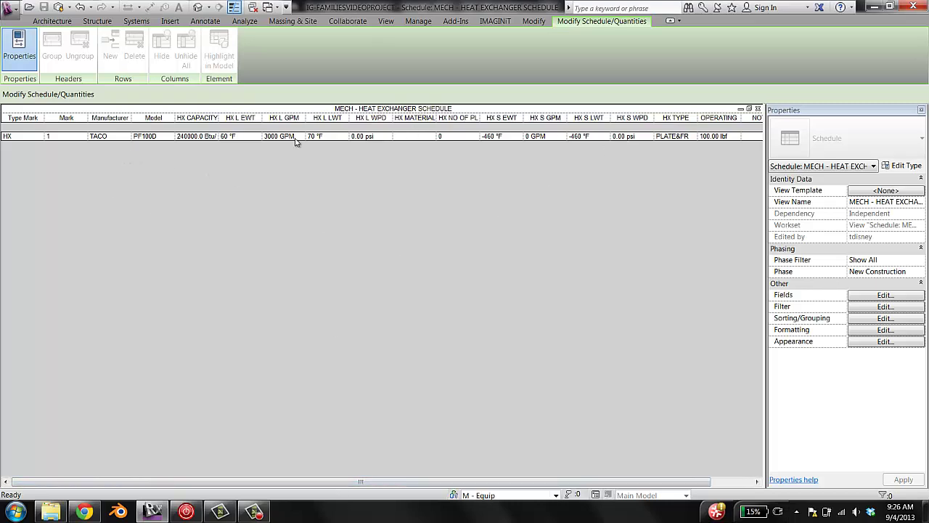
left_click(45, 135)
type("1")
Review the scheduled field order and cancel without changes
left_click(857, 296)
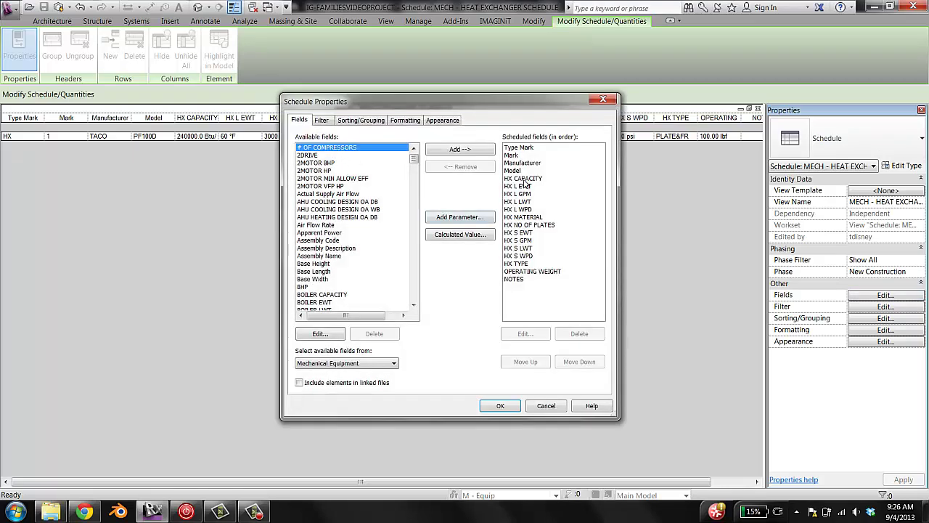
left_click(520, 148)
left_click(515, 155)
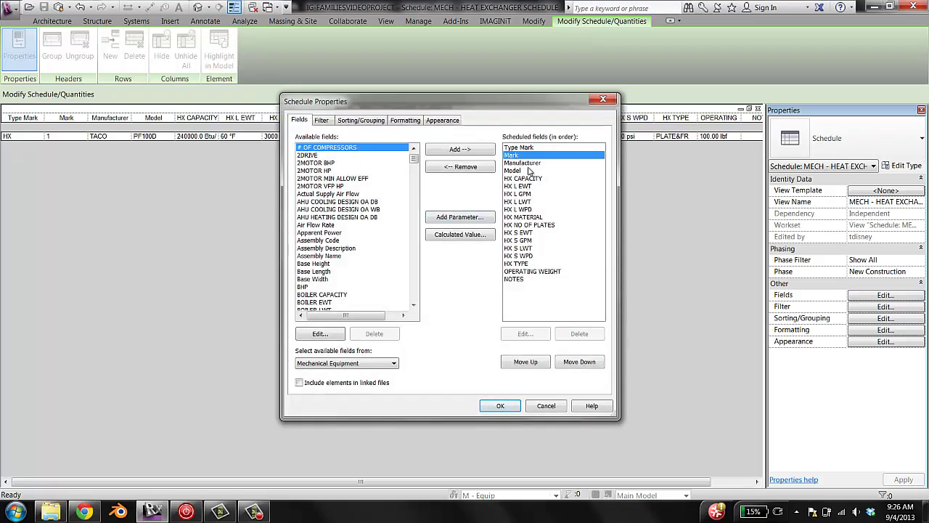
left_click(528, 163)
left_click(520, 148)
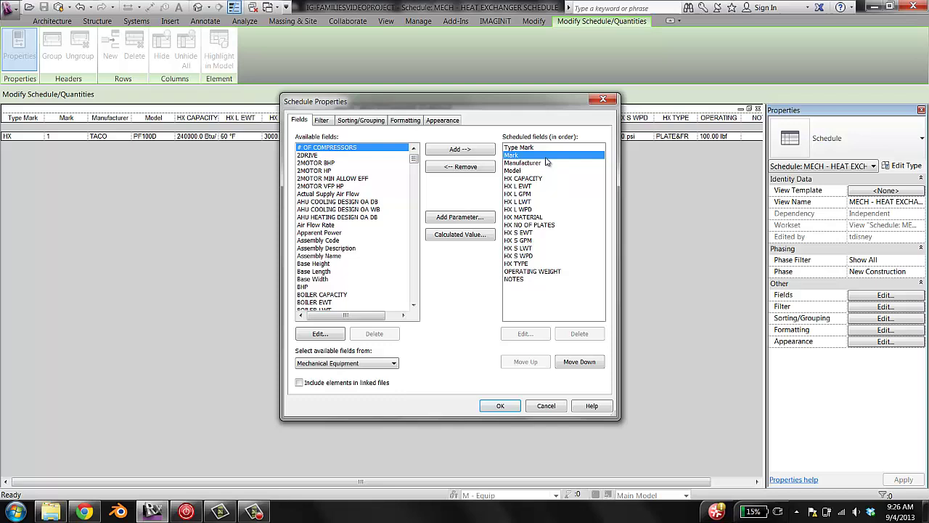
left_click(528, 164)
left_click(525, 186)
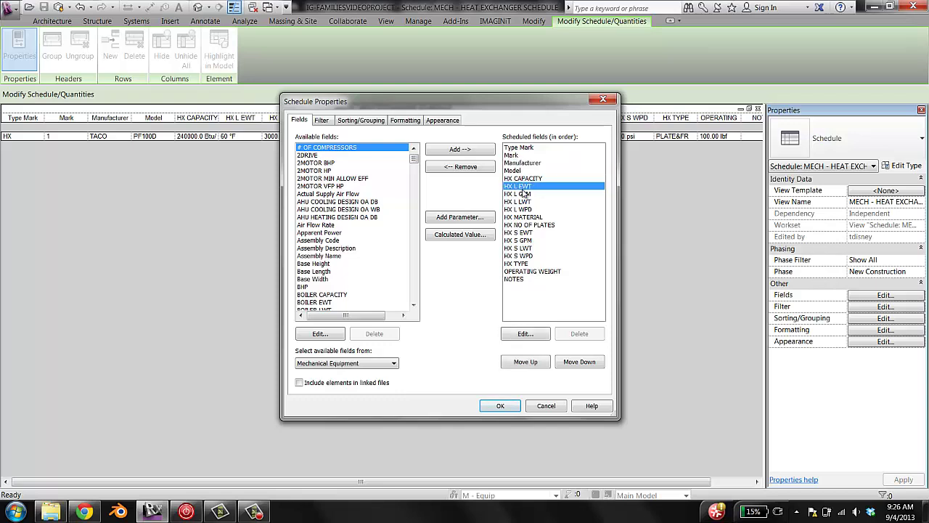
left_click(554, 409)
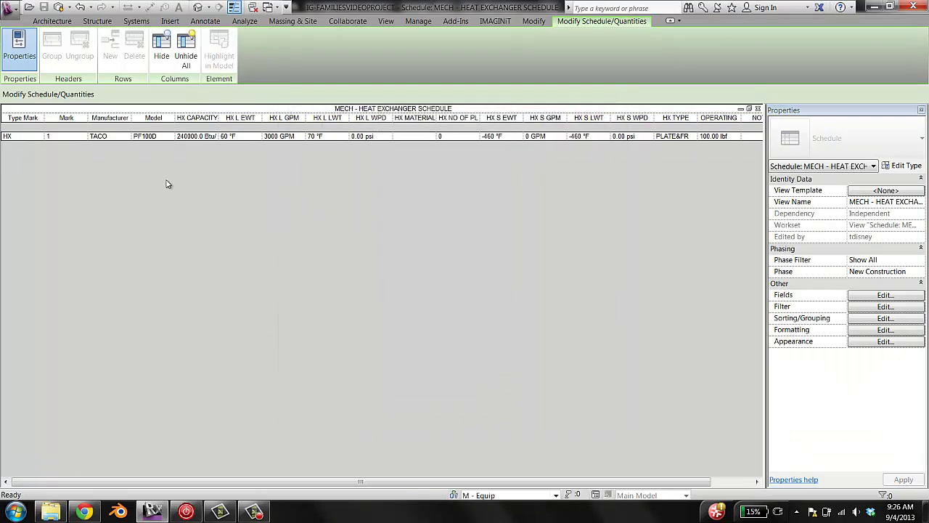
left_click(33, 119)
double_click(31, 119)
type("MARK")
key("Tab")
type("N")
left_click(130, 125)
left_click(861, 296)
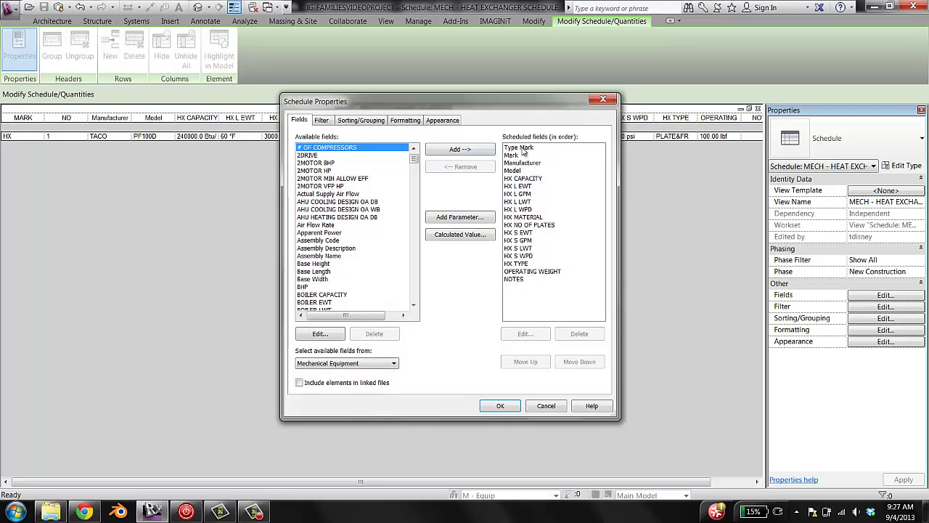
left_click_drag(448, 107, 445, 203)
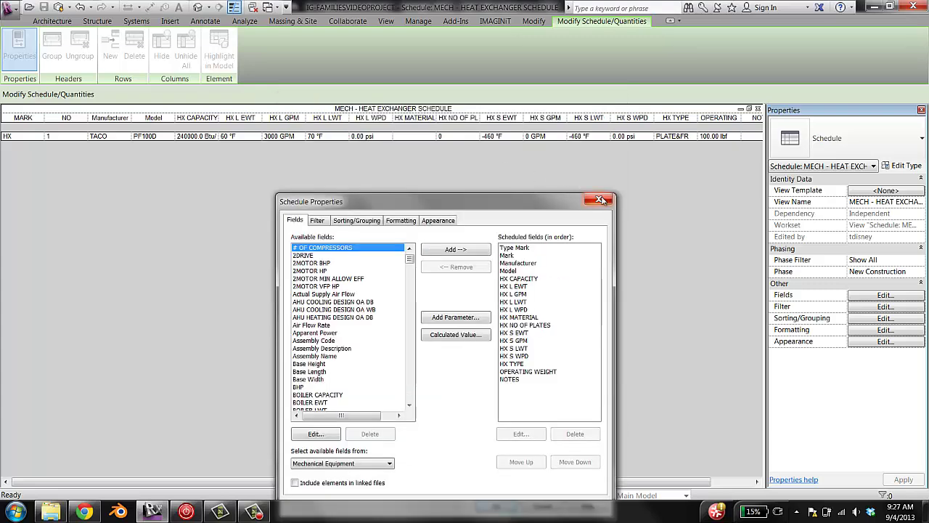
left_click(599, 200)
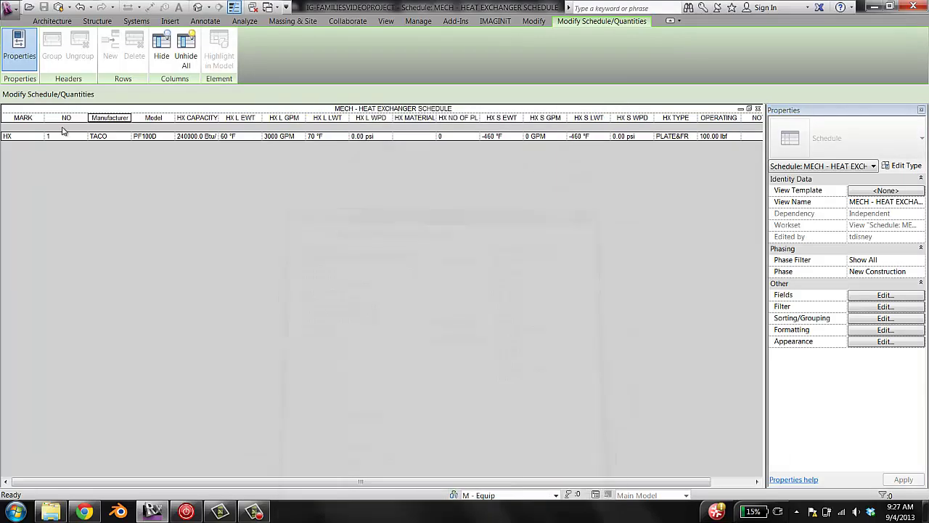
left_click(116, 118)
left_click_drag(129, 117, 51, 116)
type("MANUFACT")
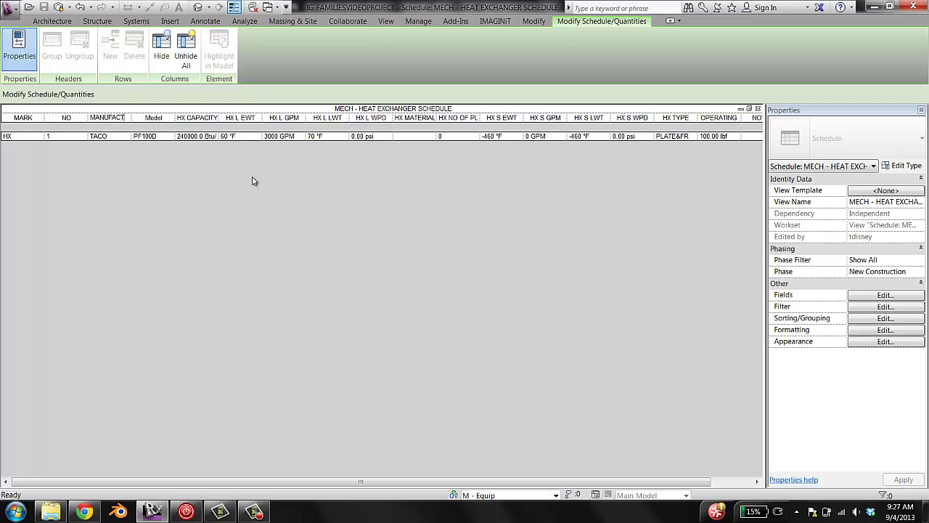
type("U")
key("Tab")
type("MODEL")
key("Tab")
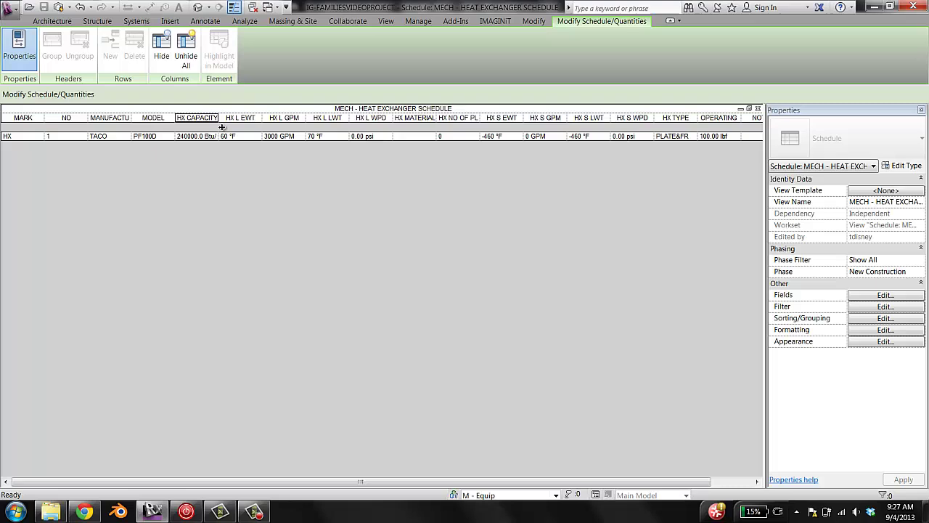
left_click_drag(221, 127, 371, 118)
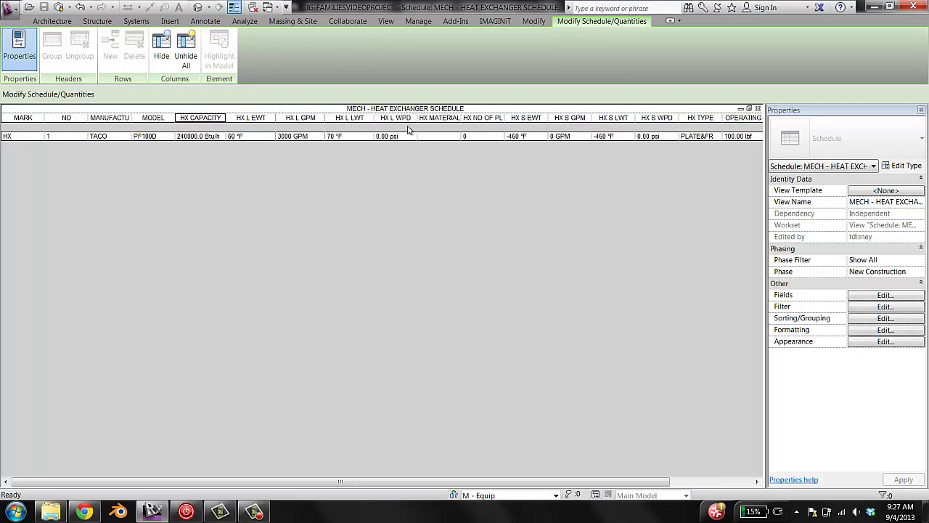
left_click_drag(533, 486, 353, 473)
Turn off Blank row before data in the schedule's Appearance settings
left_click(884, 318)
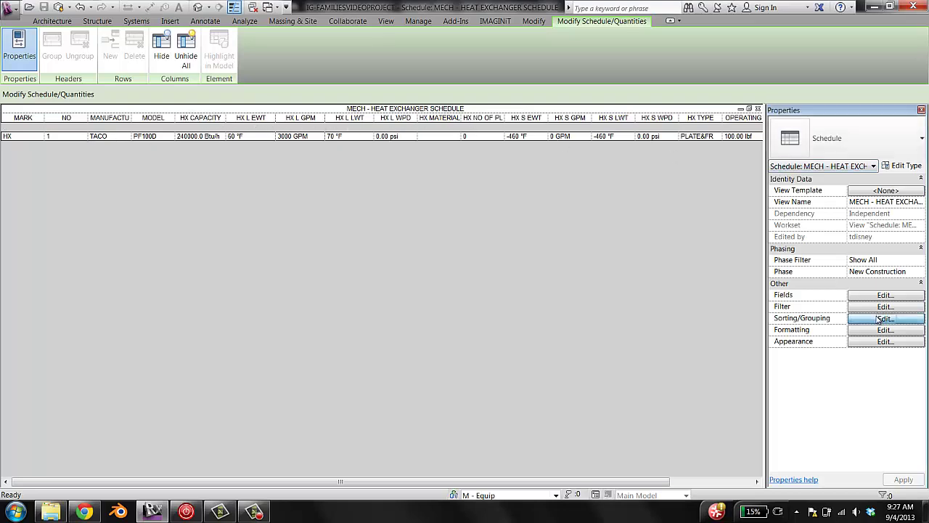
left_click(397, 200)
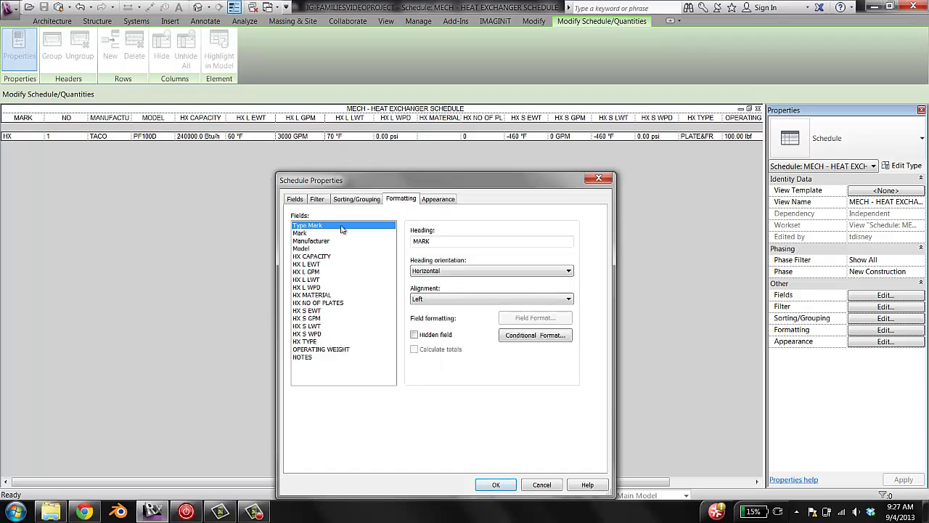
left_click(439, 203)
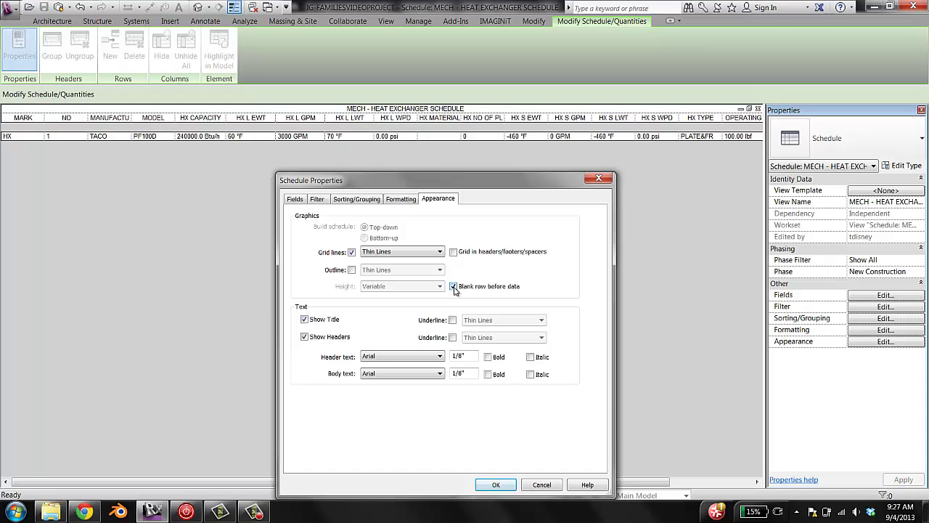
left_click(499, 484)
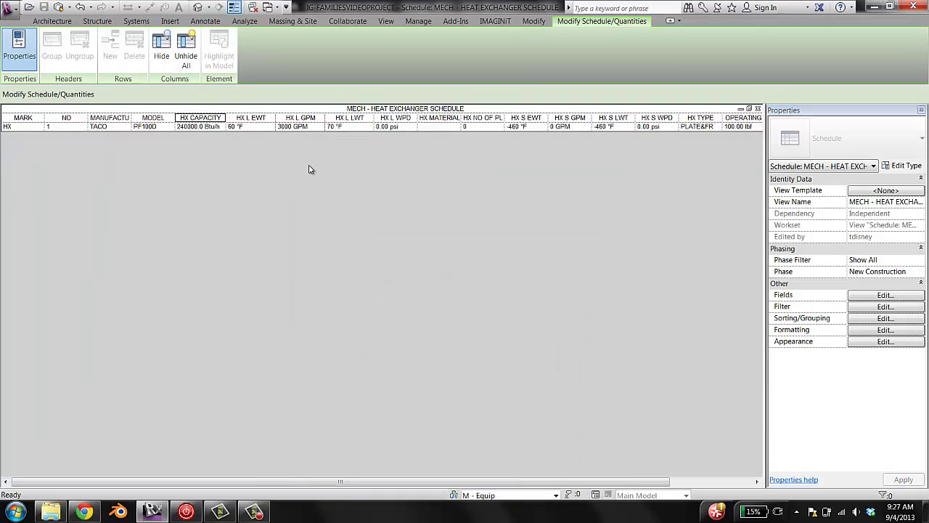
Move HX L LWT above HX L GPM and HX S LWT above HX S GPM
left_click(263, 120)
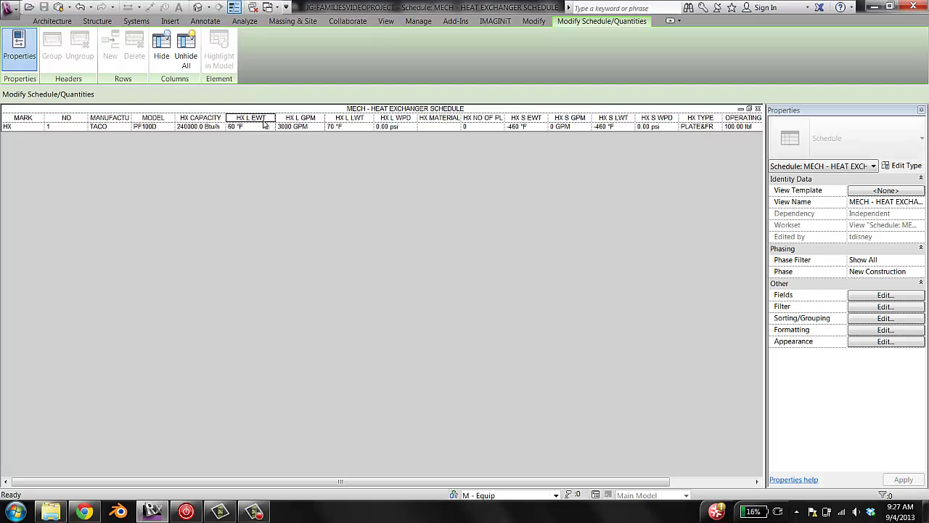
left_click_drag(262, 125, 395, 125)
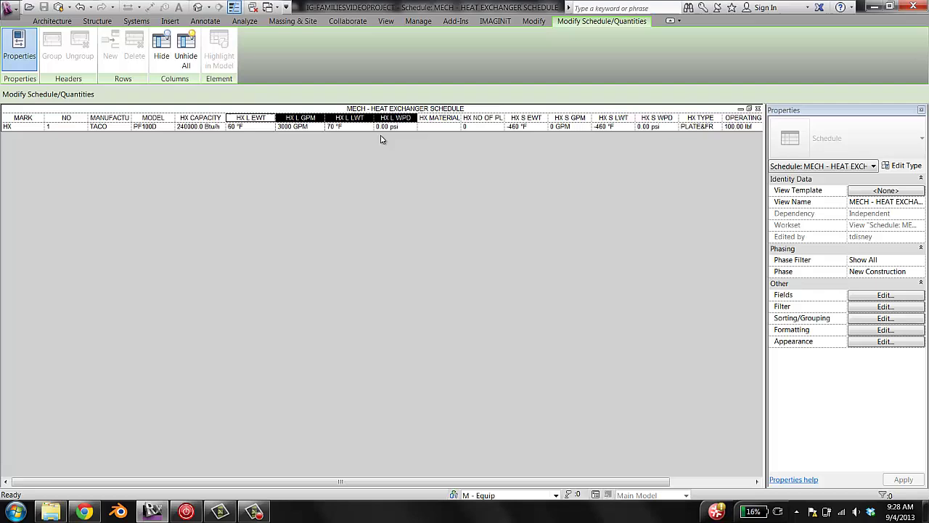
left_click(350, 125)
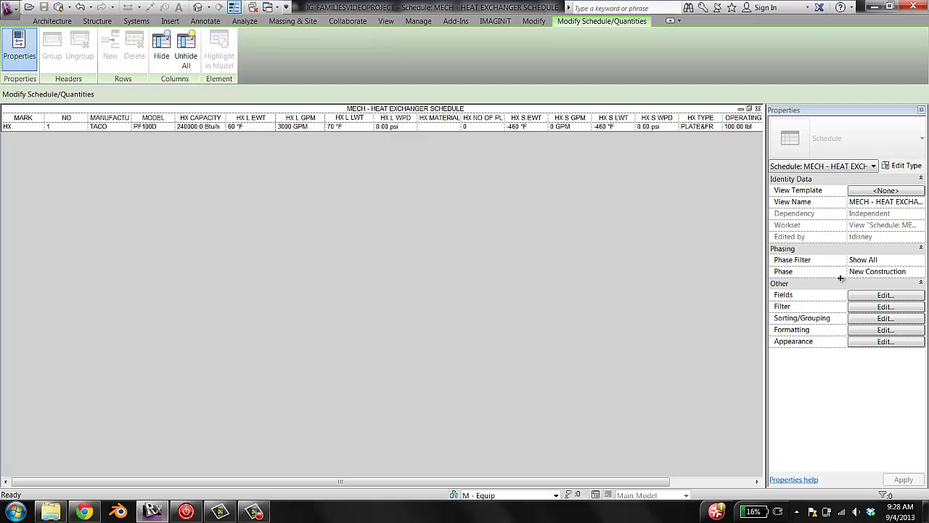
left_click(866, 297)
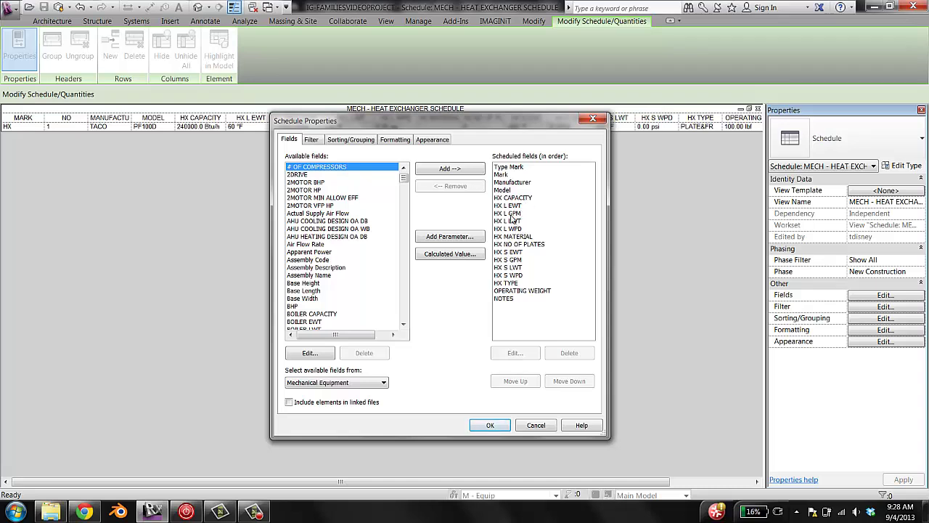
left_click(509, 222)
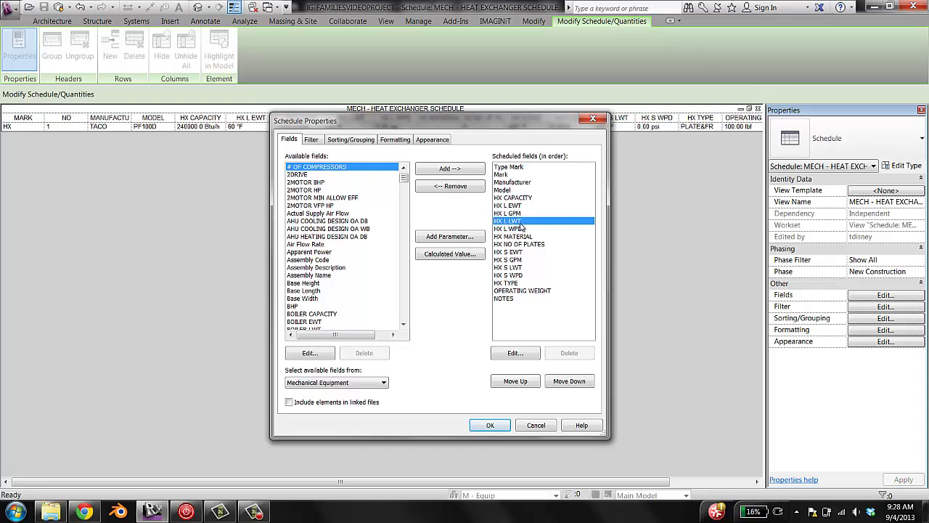
left_click(527, 383)
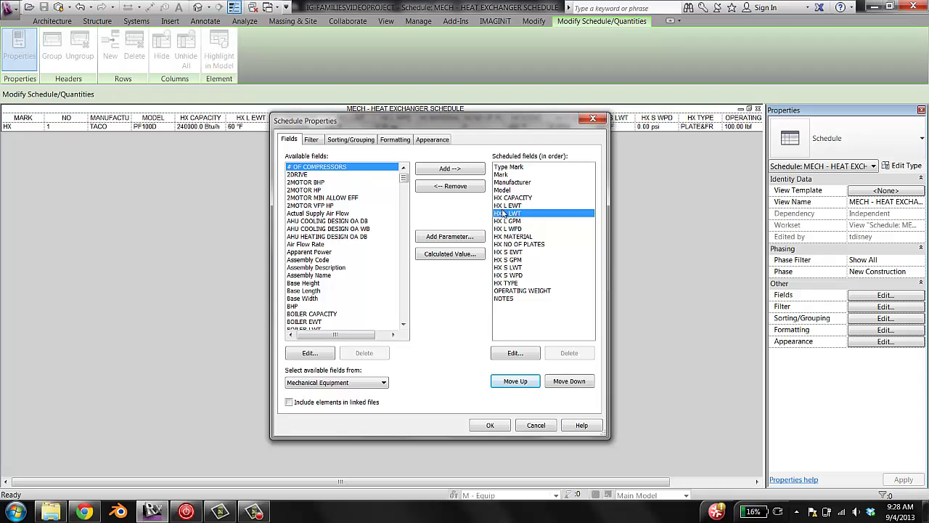
left_click(514, 267)
left_click(532, 384)
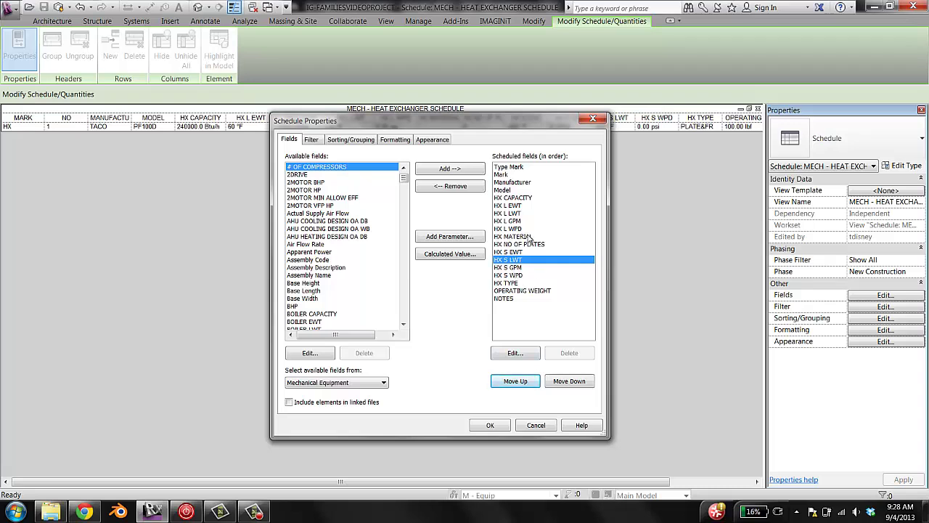
Move HX MATERIAL and HX NO OF PLATES down, and HX TYPE above HX CAPACITY
left_click(522, 236)
left_click(521, 244, "shift")
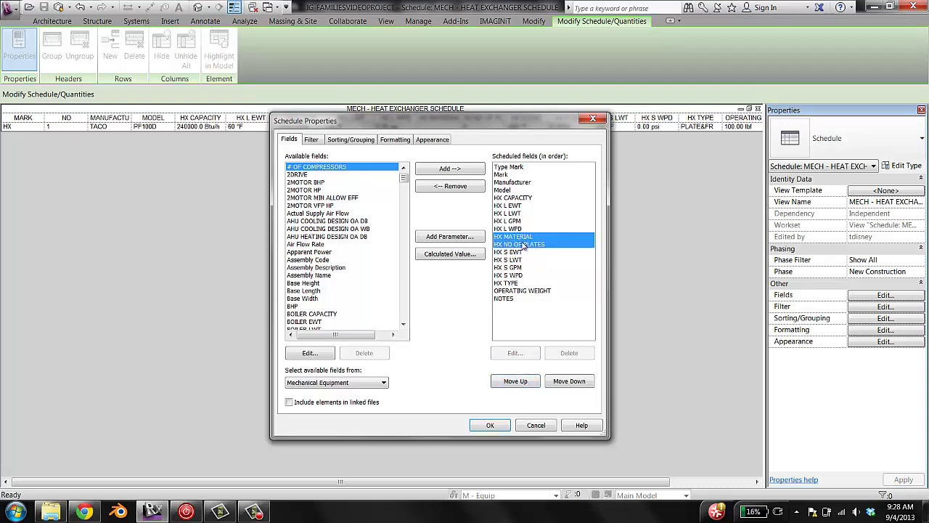
left_click(561, 383)
left_click(561, 383)
left_click(561, 382)
left_click(561, 383)
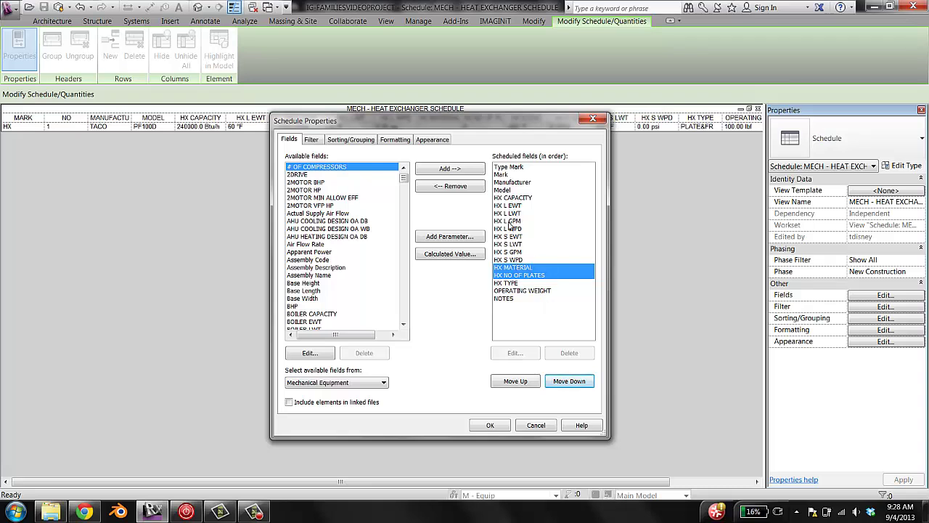
left_click(510, 284)
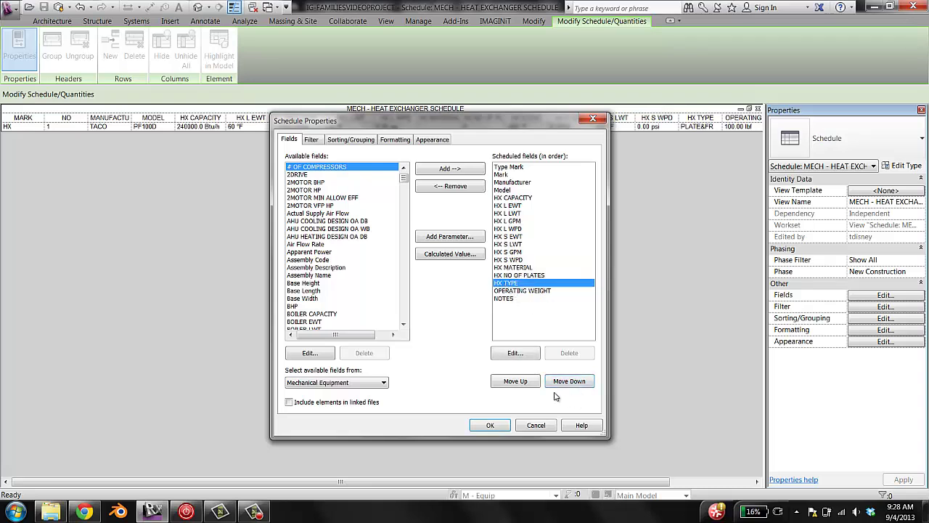
left_click(516, 382)
left_click(516, 381)
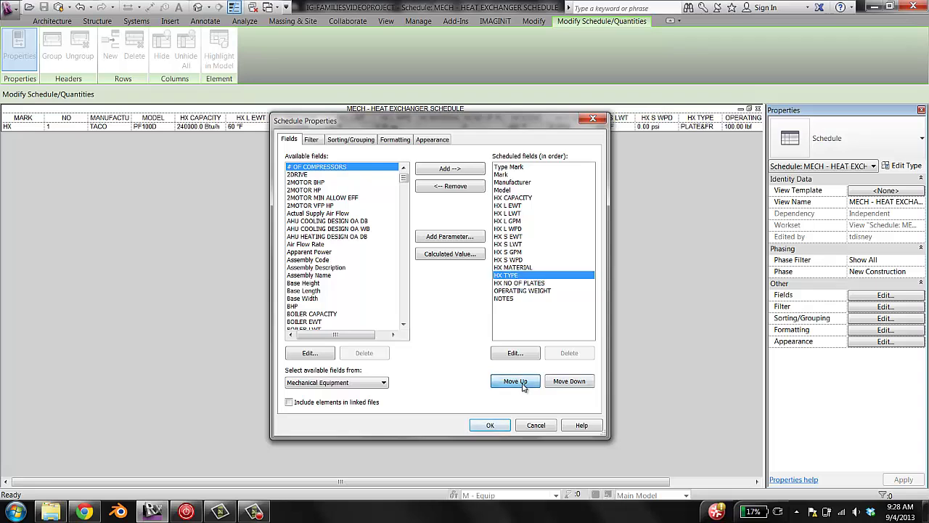
left_click(515, 381)
left_click(516, 381)
left_click(515, 381)
left_click(516, 381)
left_click(515, 381)
left_click(515, 381)
left_click(523, 386)
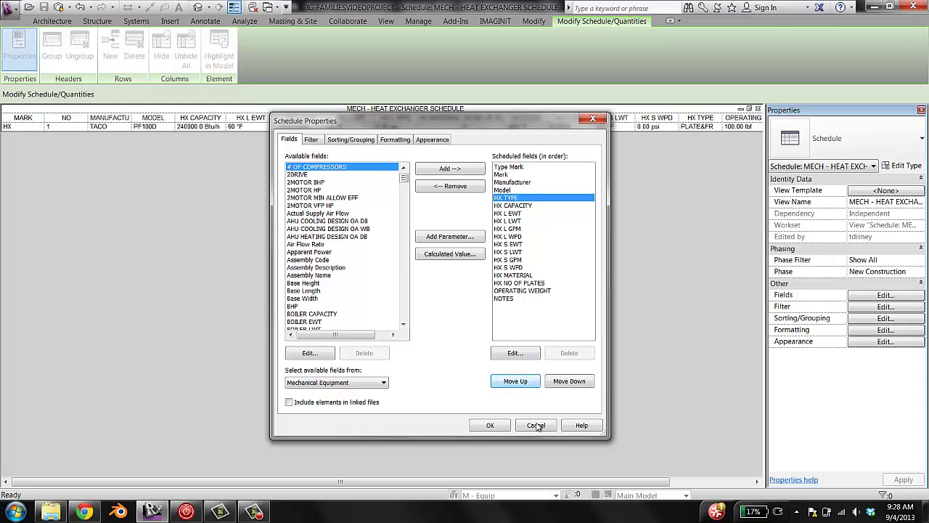
left_click(494, 425)
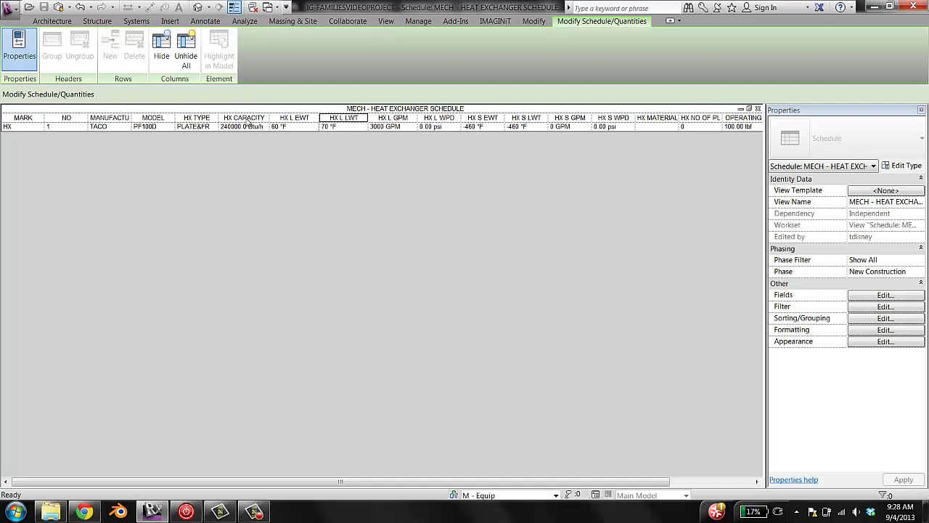
Group the HX L EWT through HX L WPD headers under a LOAD SIDE header
left_click_drag(288, 122, 444, 125)
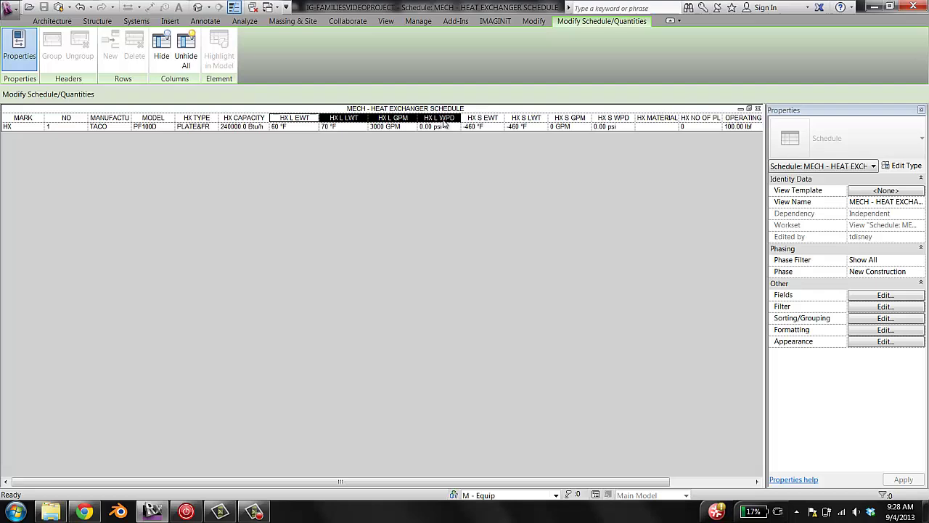
right_click(361, 121)
left_click(405, 156)
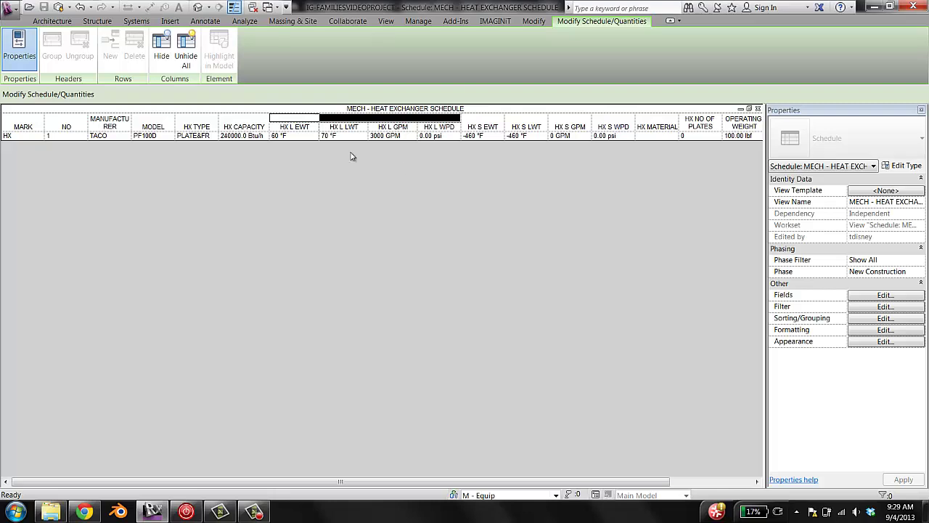
left_click(341, 117)
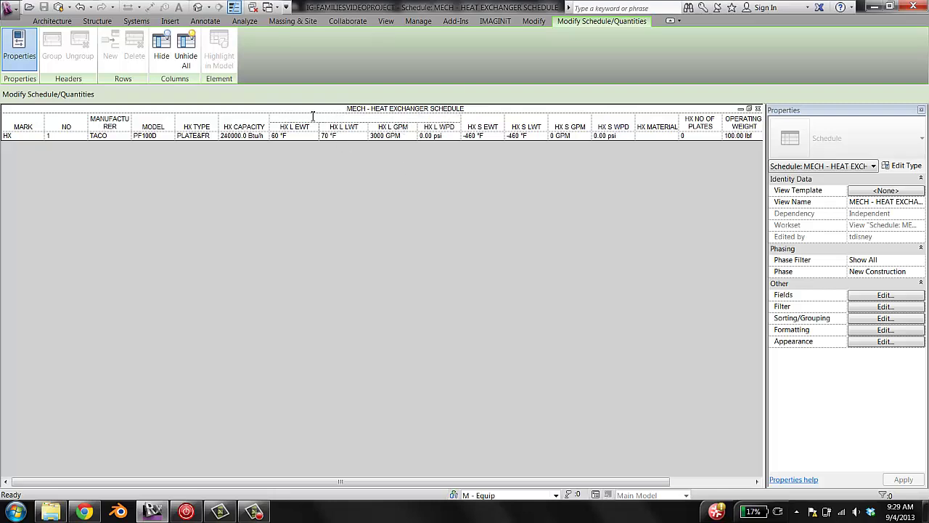
type("LOAD SIDE")
left_click(303, 128)
Rename the first two load-side headers to EWT [F] and LWT [F]
double_click(292, 127)
left_click(283, 127)
left_click(316, 129)
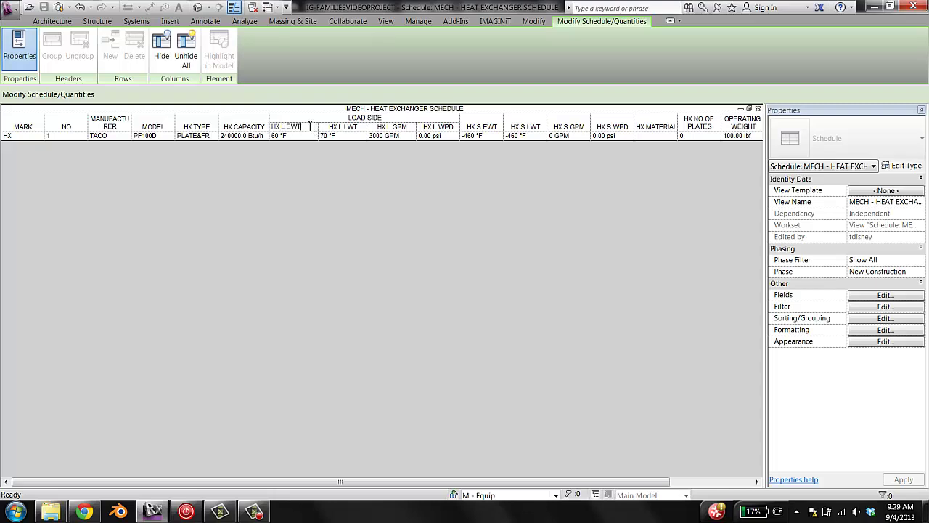
left_click(310, 128)
type("EWT (F)")
left_click(345, 128)
left_click_drag(363, 127, 343, 137)
type("LWT [F]")
Rename the remaining load-side headers to GPM and WPD [IN H2O]
left_click(385, 128)
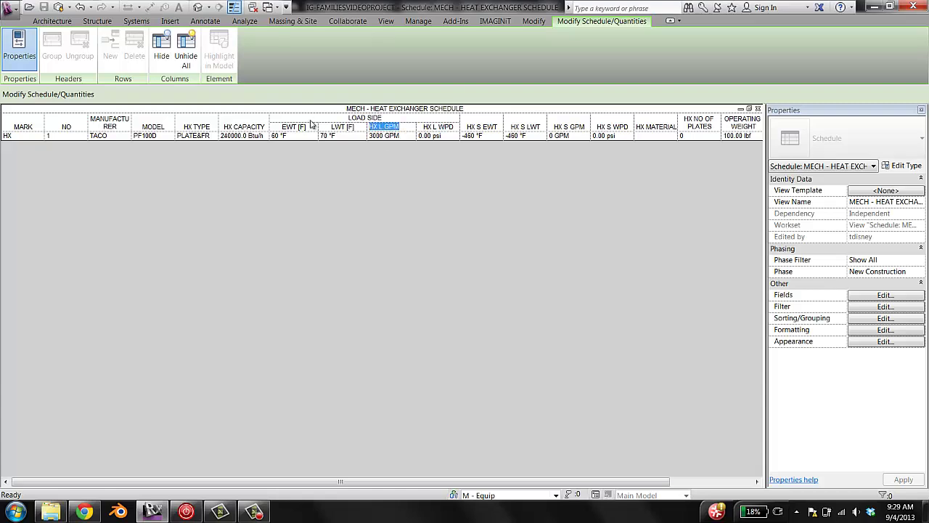
type("GPM")
key("BackSpace")
key("Tab")
type("WPD (IN H")
key("ctrl+a")
type("0")
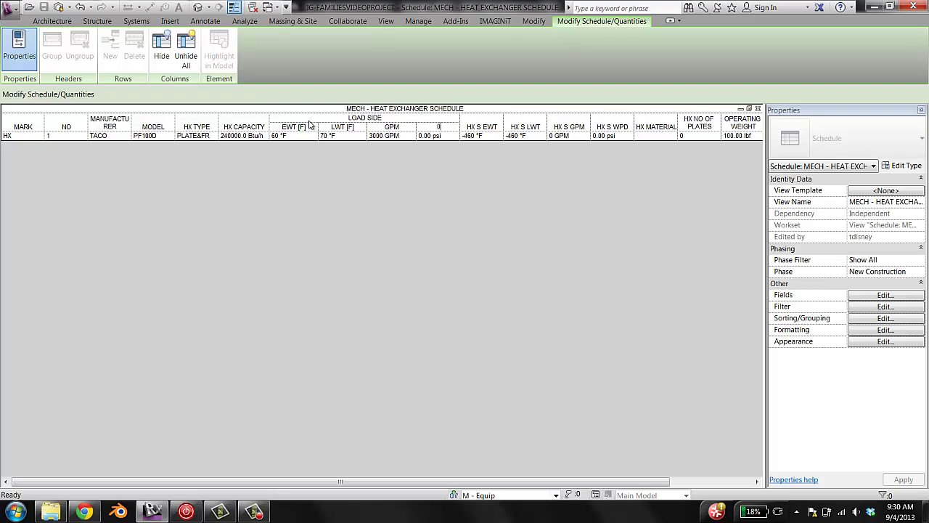
key("BackSpace")
type("WPD [IN H2O]")
key("Return")
left_click(875, 331)
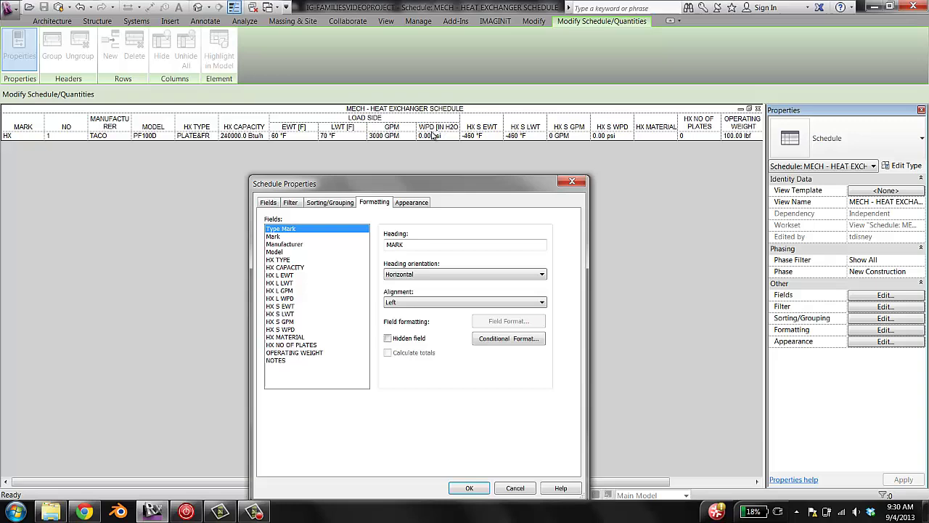
Override project units on the HX L WPD field so it displays in feet of water
left_click(278, 298)
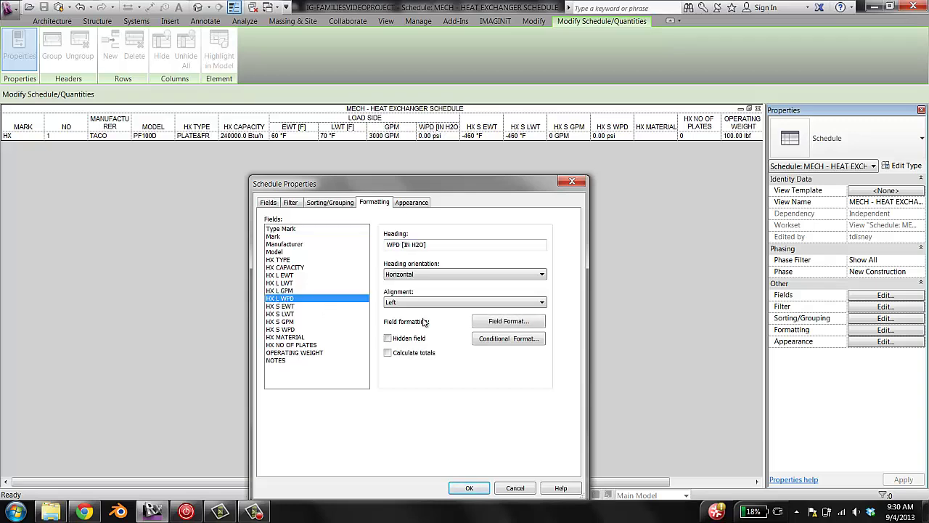
left_click(505, 323)
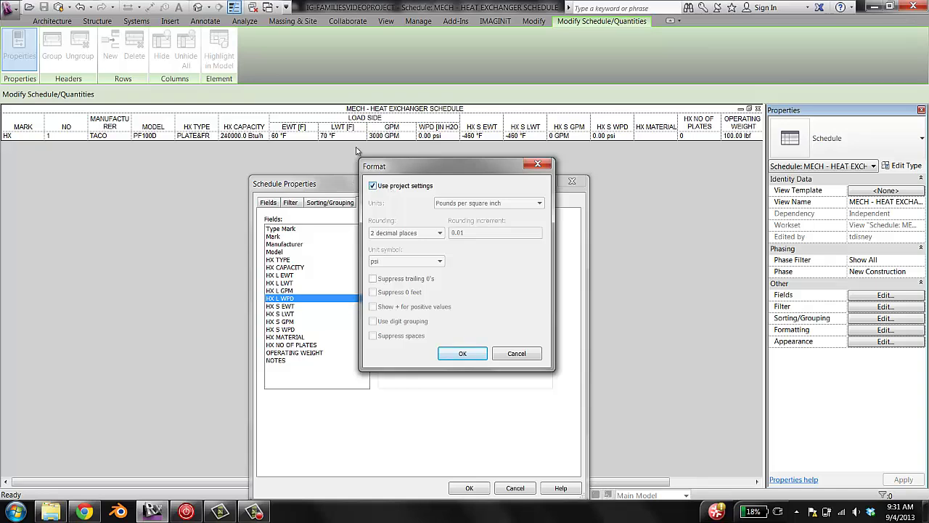
left_click_drag(410, 171, 496, 260)
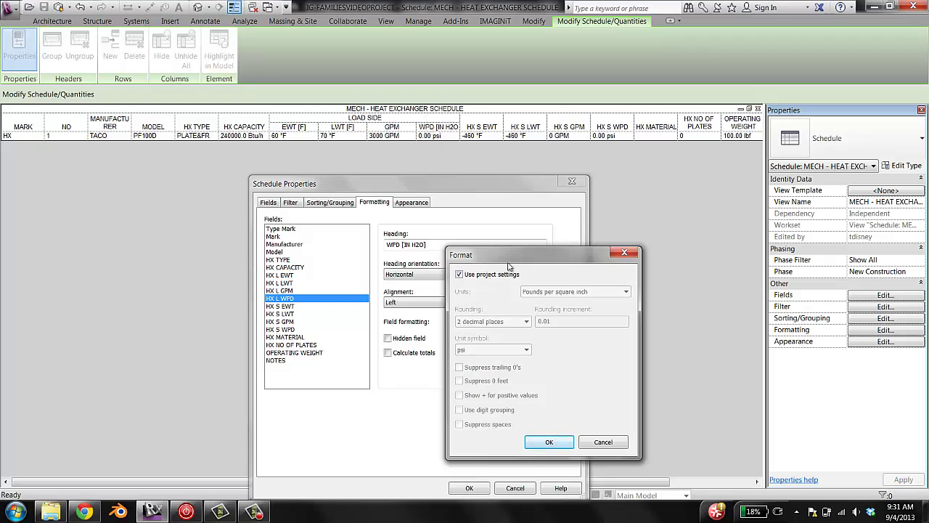
left_click(459, 274)
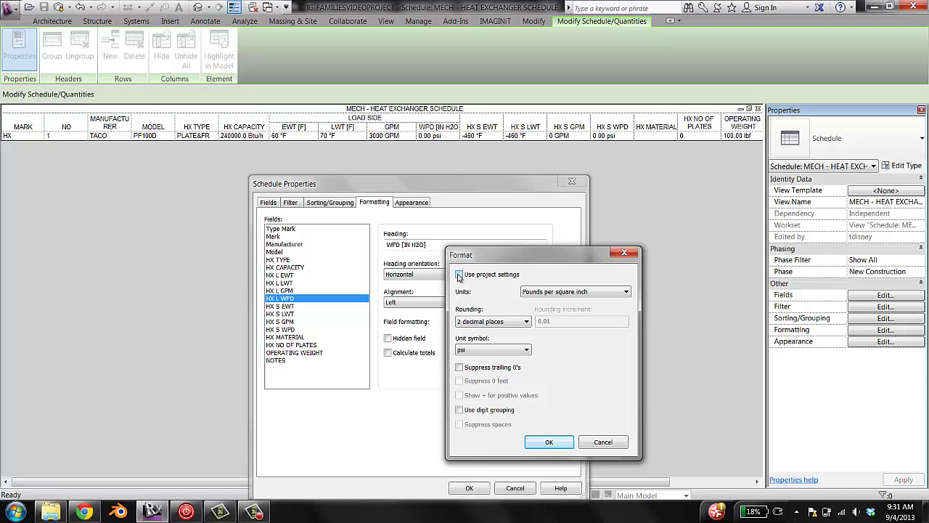
left_click(581, 293)
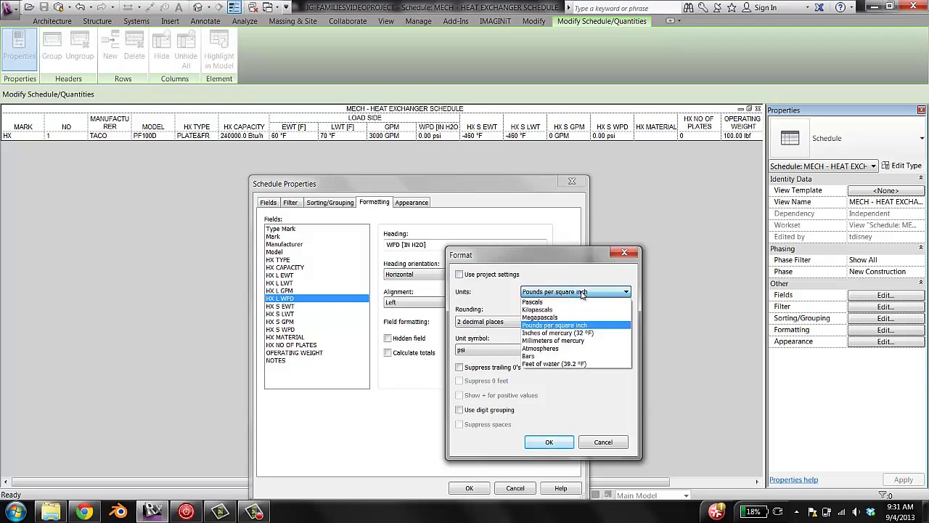
left_click(576, 364)
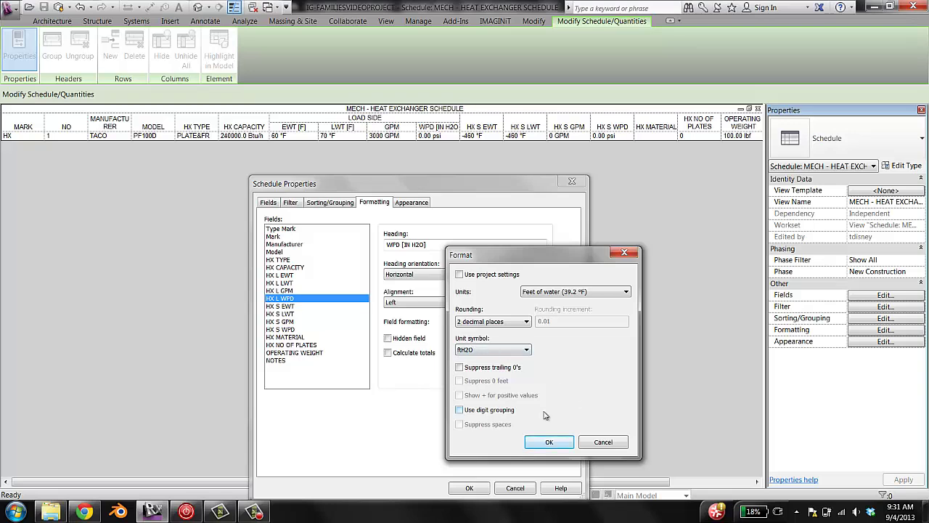
left_click(548, 444)
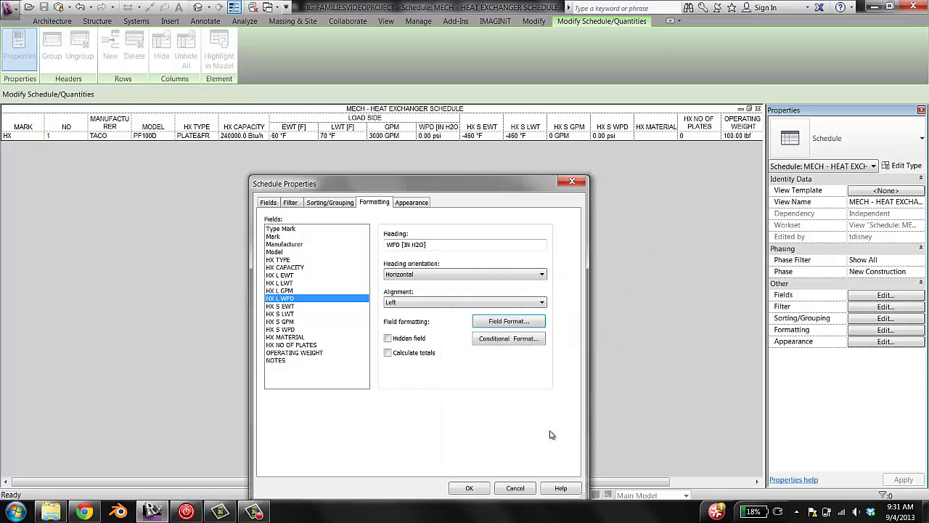
left_click(468, 488)
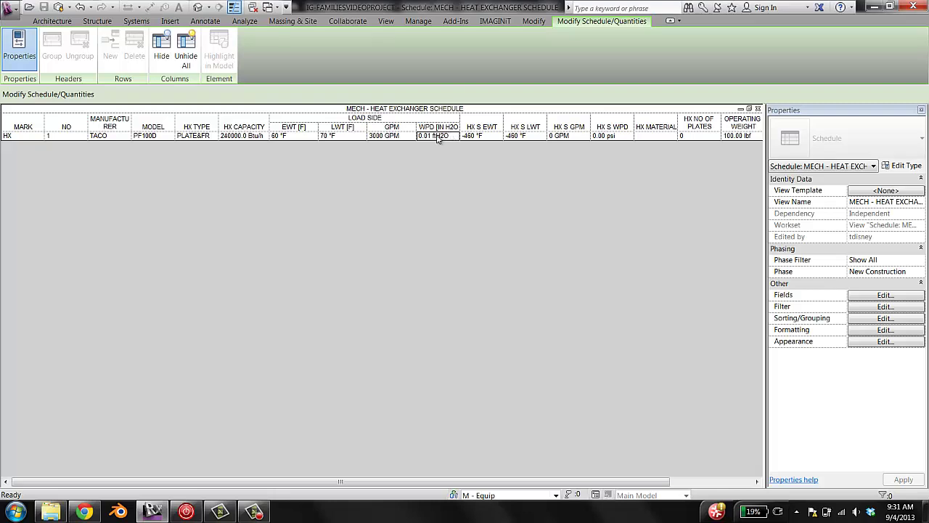
Replace the load-side WPD value with 0.2, so it reads 0.20 ftH2O
left_click(438, 139)
left_click_drag(456, 136, 386, 137)
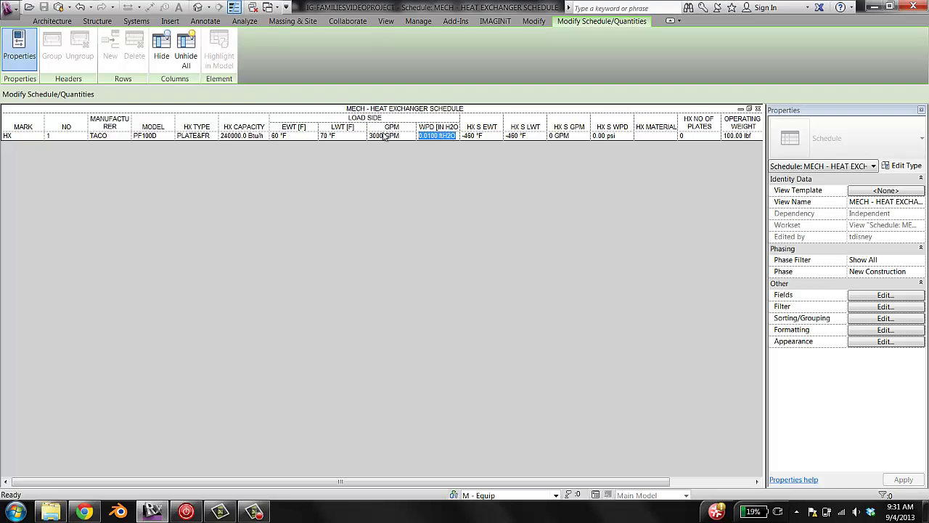
type("0.2")
key("Return")
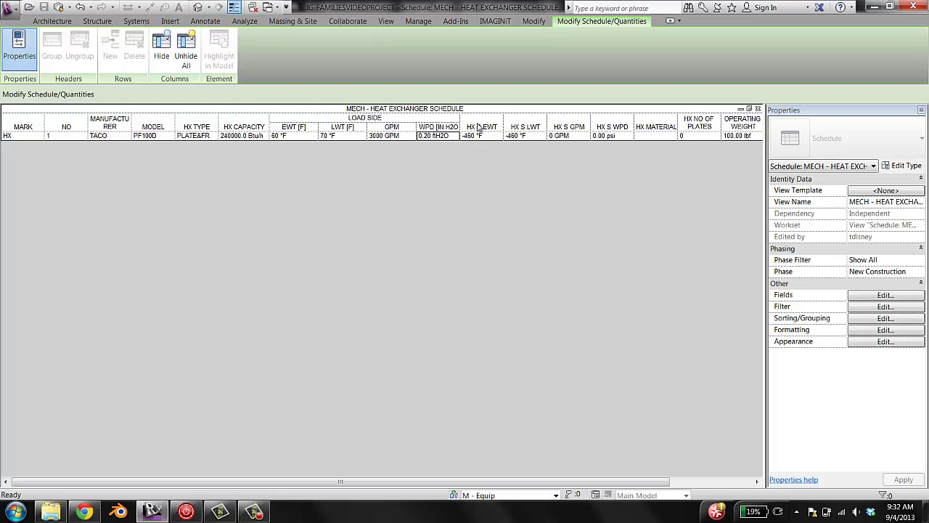
Group the four HX S column headings under a new SOURCE SIDE header
left_click_drag(479, 127, 627, 130)
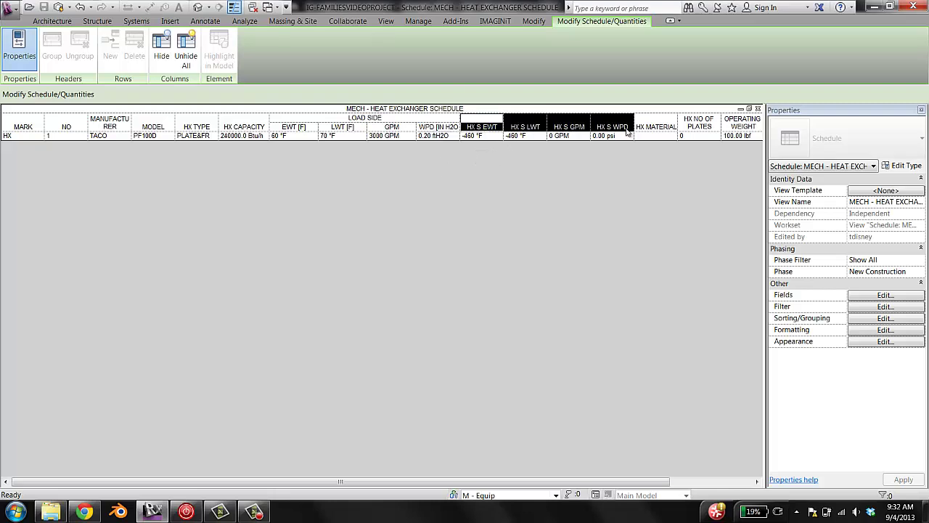
left_click(518, 137)
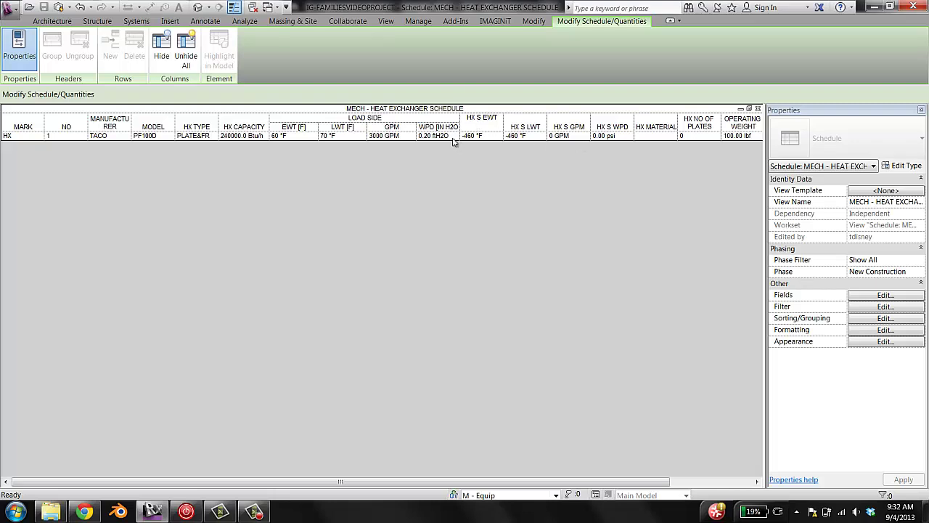
left_click_drag(482, 128, 616, 130)
right_click(564, 128)
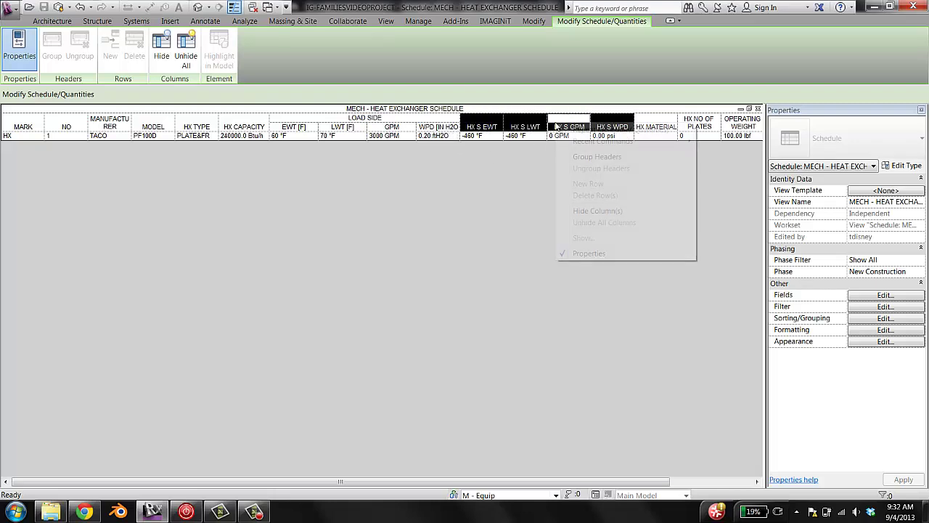
left_click(581, 156)
left_click(672, 135)
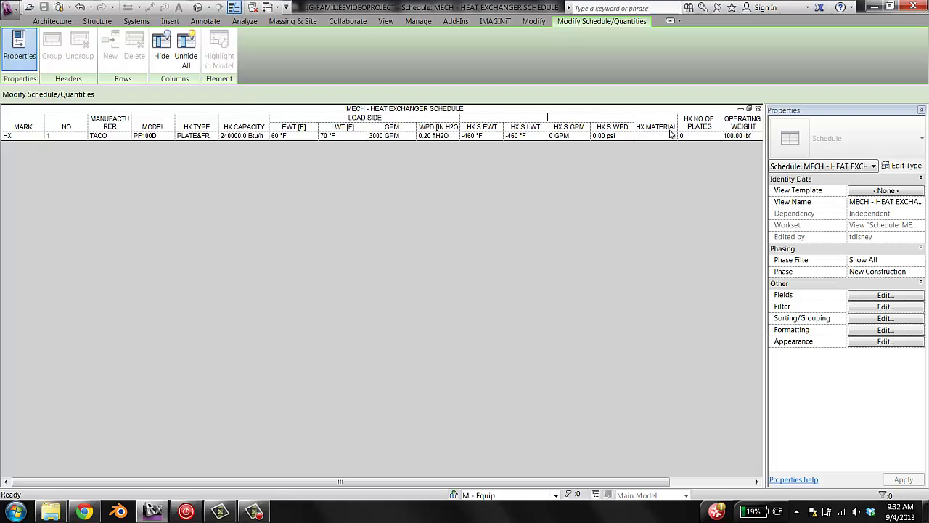
type("SOURCE SIDE")
Rename the source-side headings to EWT [F], LWT [F], GPM and WPD [IN H2O]
left_click(496, 130)
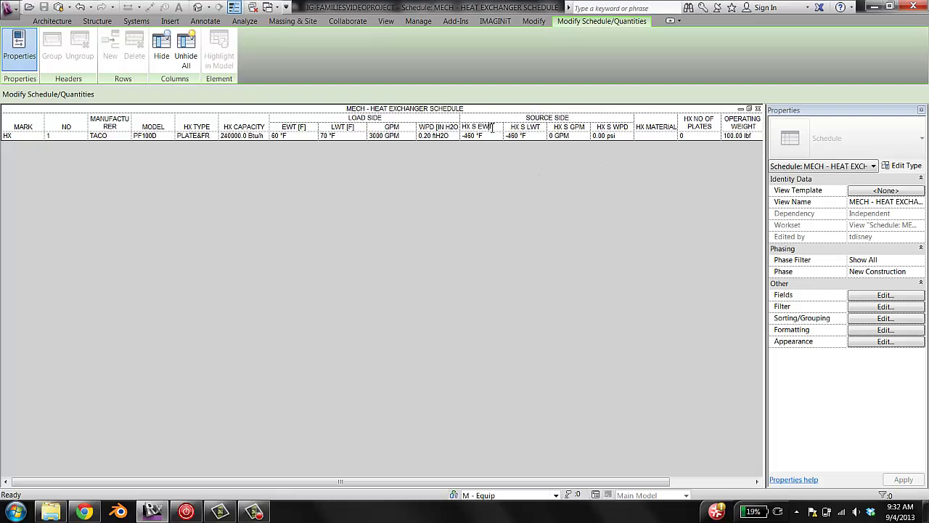
type("WT [F]")
key("Tab")
type("LWT [F]")
key("Tab")
type("GPM")
key("Tab")
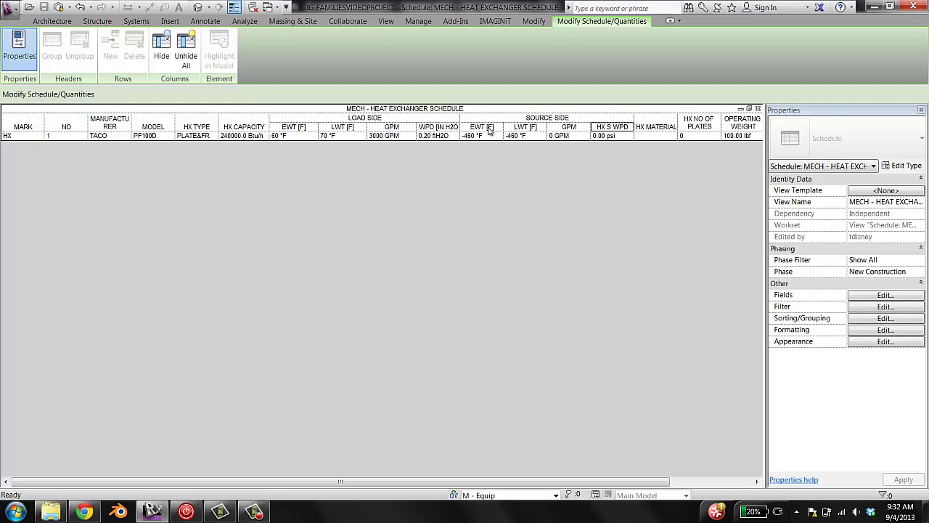
type("WPD [IN H2O")
left_click(613, 136)
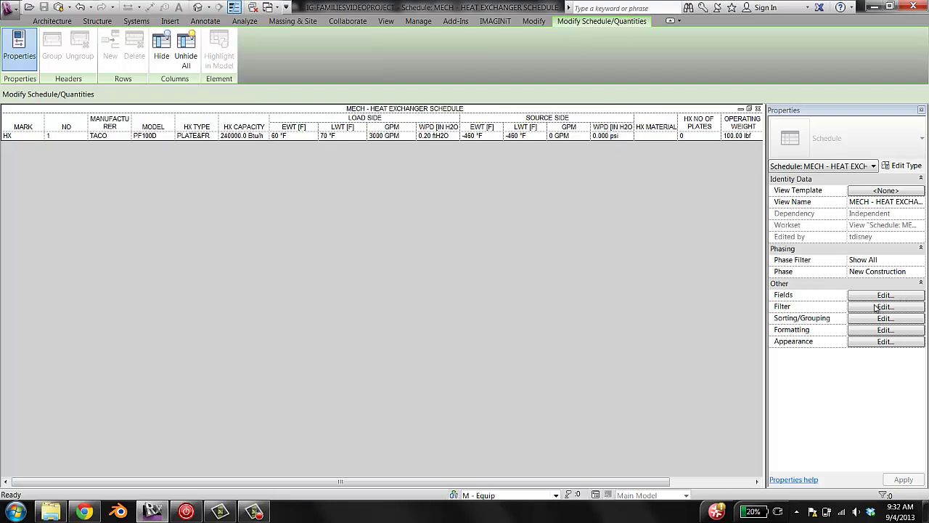
Set the HX S WPD field format to feet of water instead of project settings
left_click(876, 331)
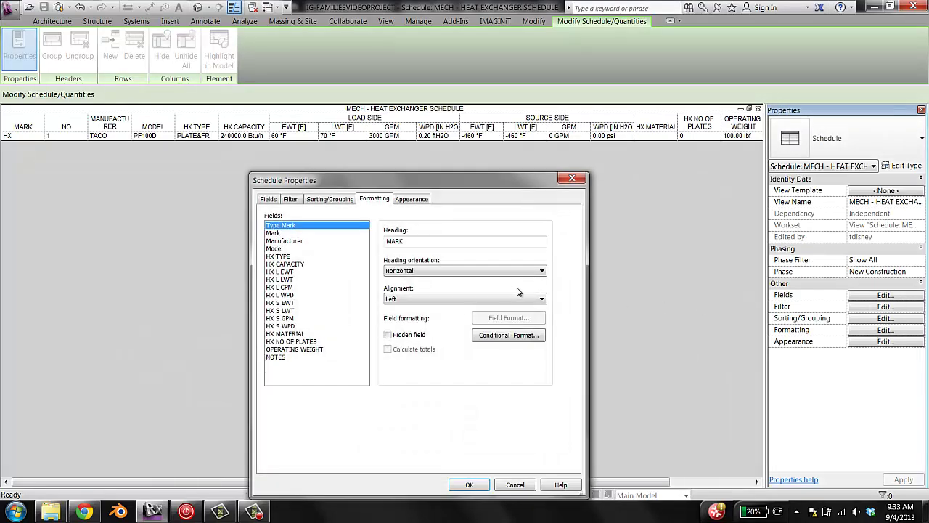
left_click(294, 326)
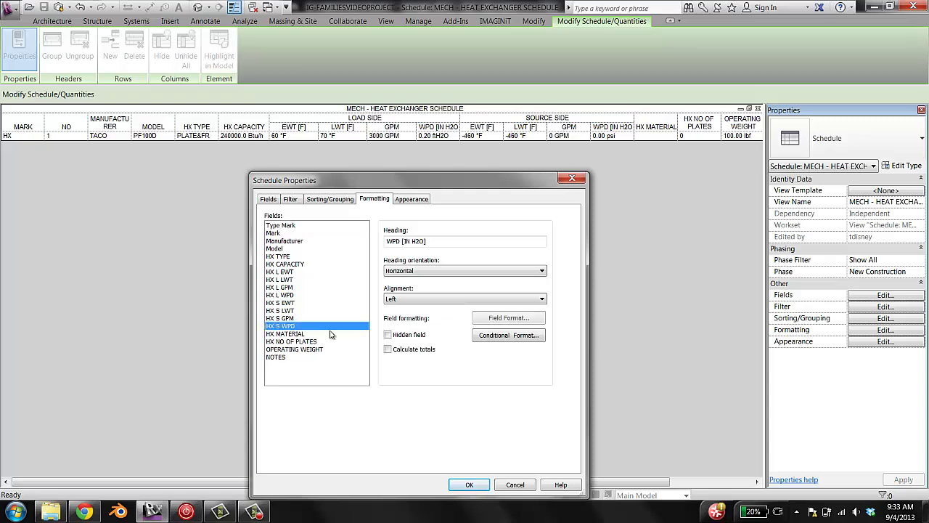
left_click(494, 319)
left_click(459, 275)
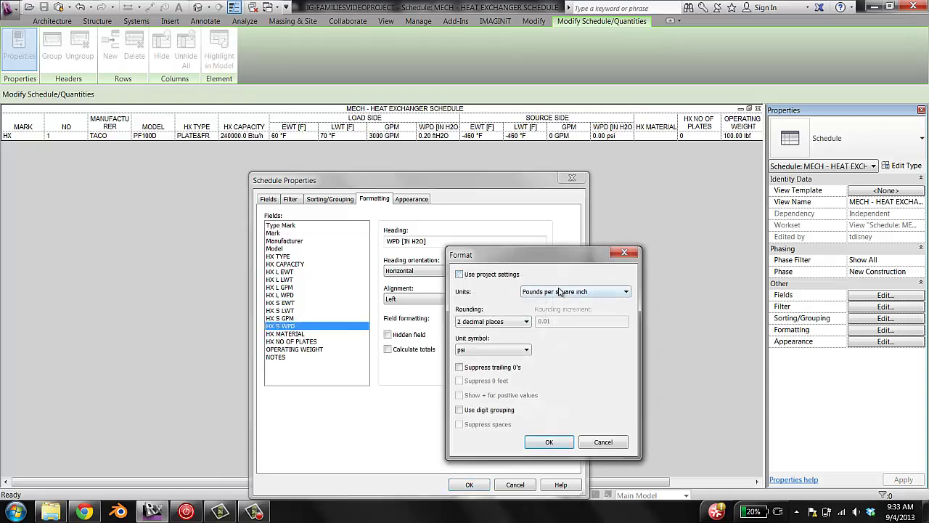
left_click(562, 291)
left_click(557, 363)
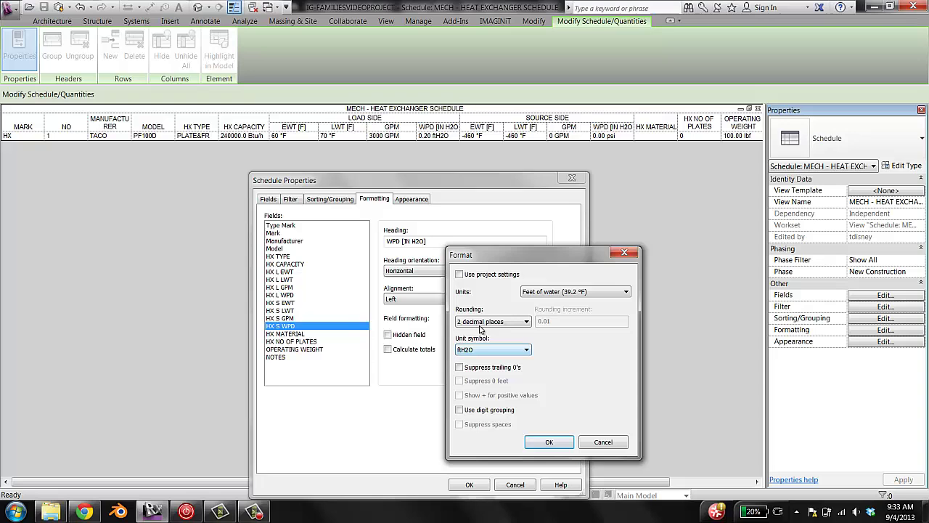
left_click(549, 445)
Recheck the WPD number format, apply the formatting, and select the HX MATERIAL cell
left_click(518, 319)
left_click_drag(541, 261, 469, 194)
left_click(473, 374)
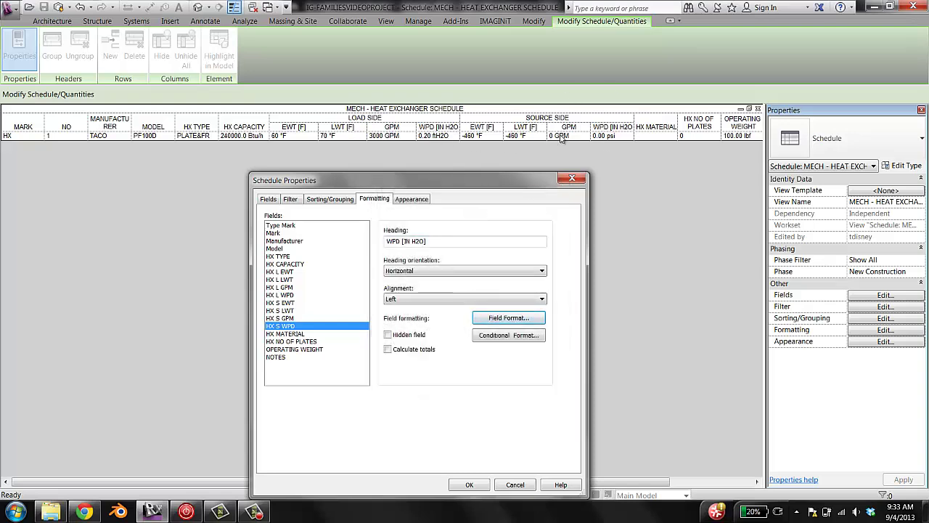
left_click(471, 485)
left_click(654, 136)
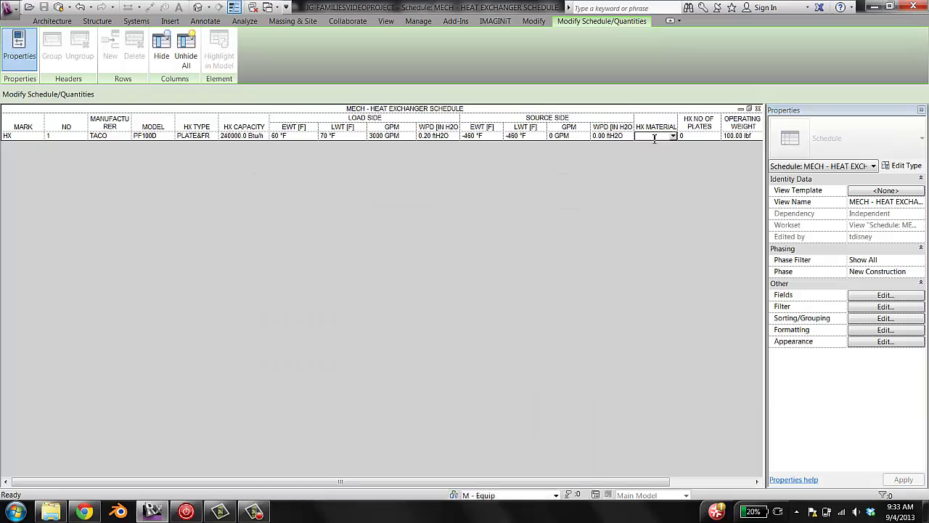
Enter 400 for HX NO OF PLATES and 1.2 in the NOTES cell
left_click(693, 141)
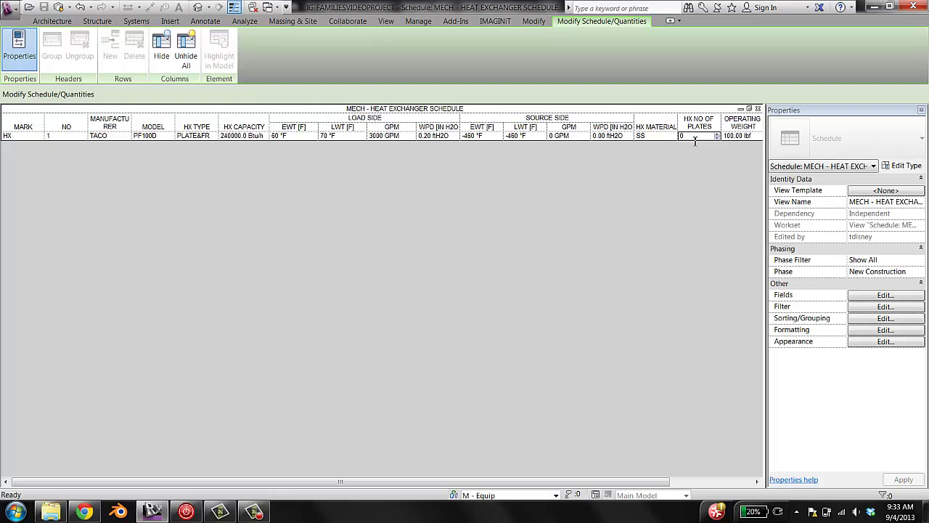
type("400")
key("Tab")
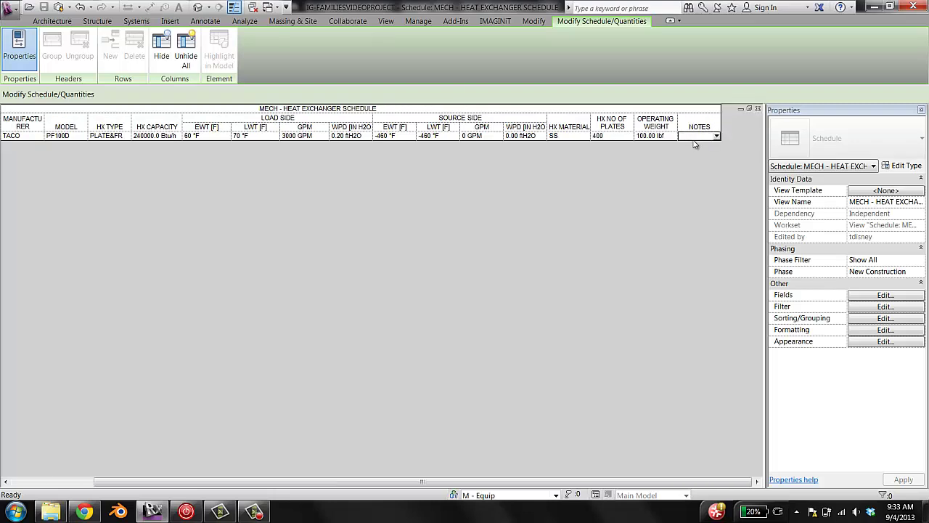
type("1.2")
left_click_drag(459, 481, 15, 481)
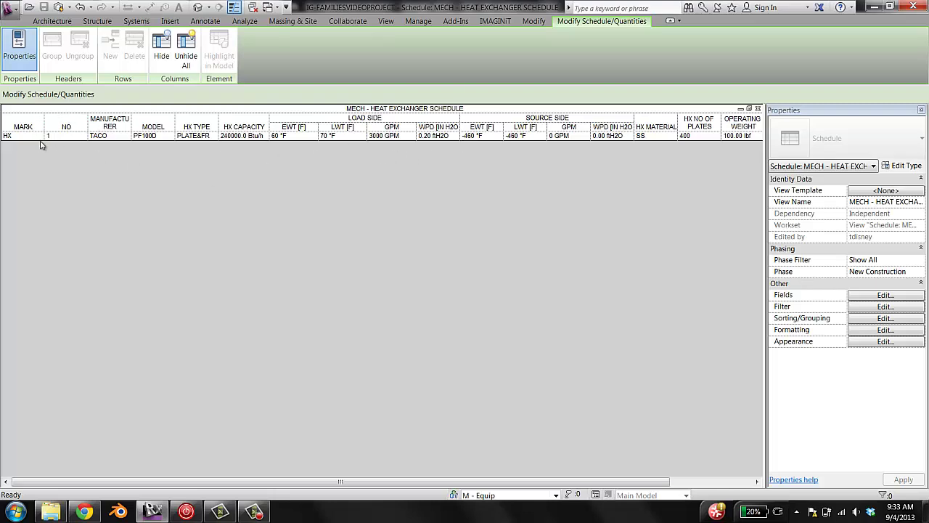
left_click(26, 137)
Centre-align every field in the heat exchanger schedule
left_click(885, 330)
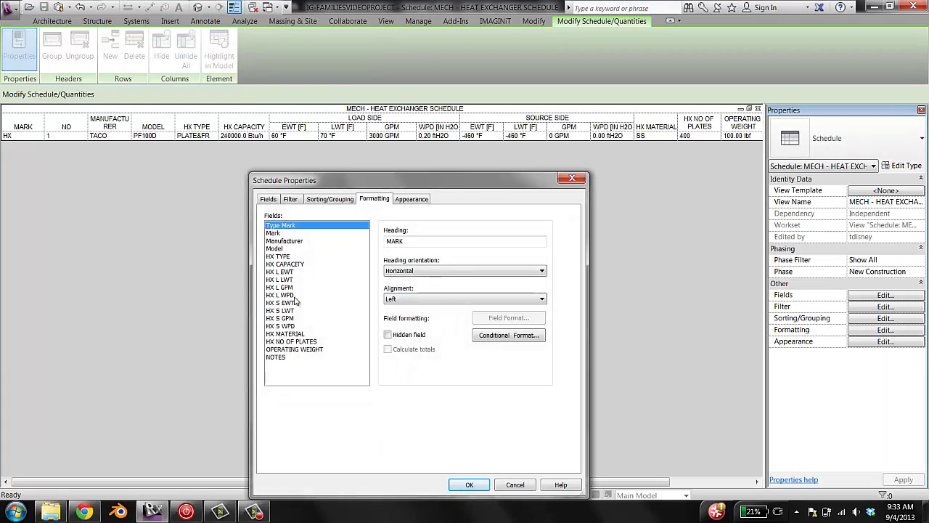
left_click(276, 357, "shift")
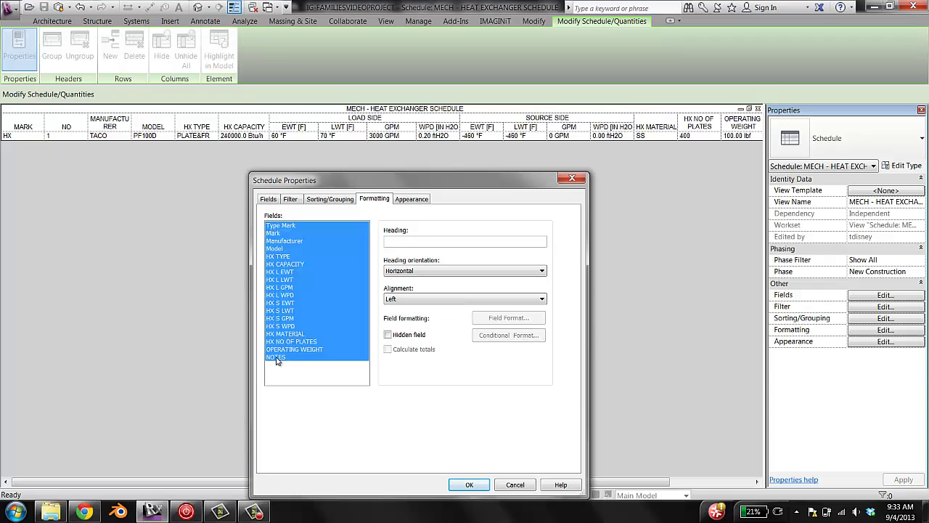
left_click(405, 299)
left_click(403, 314)
left_click(471, 485)
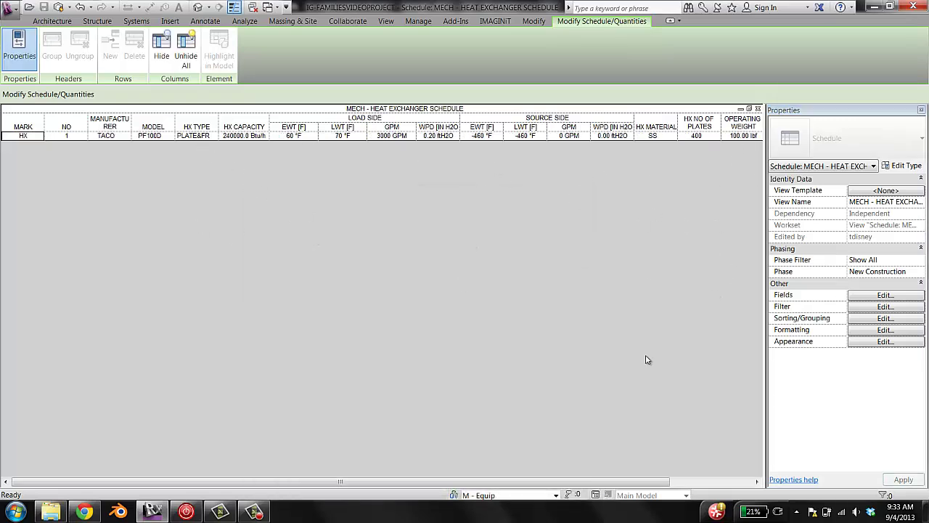
left_click_drag(616, 481, 698, 481)
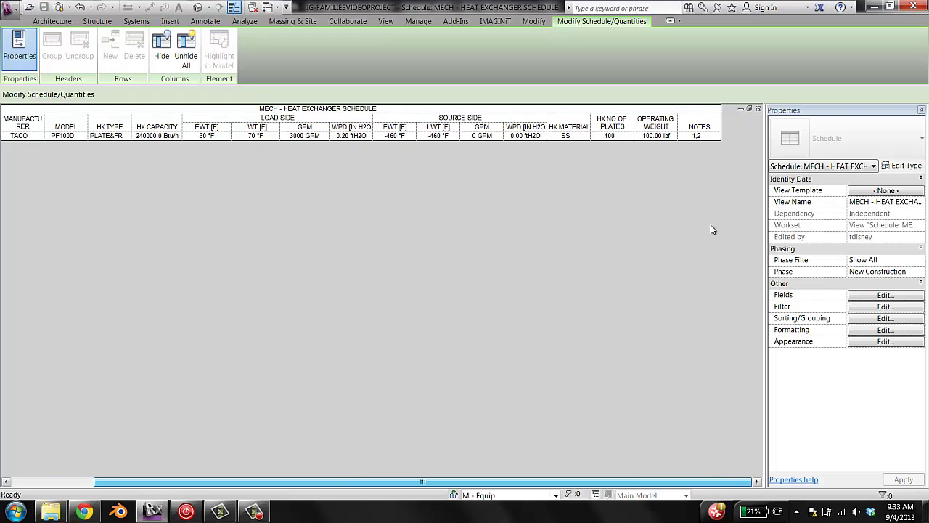
left_click(699, 136)
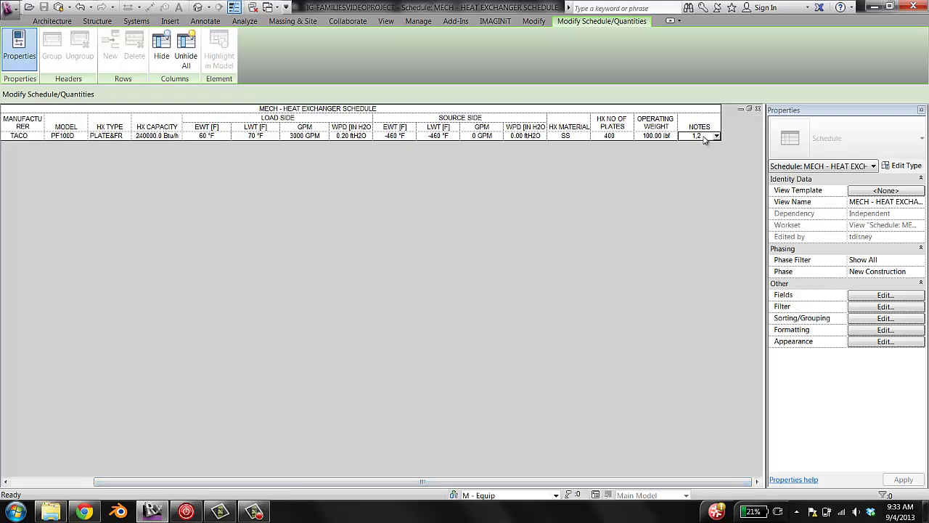
Set the NOTES column to left alignment
left_click(865, 330)
left_click(276, 357)
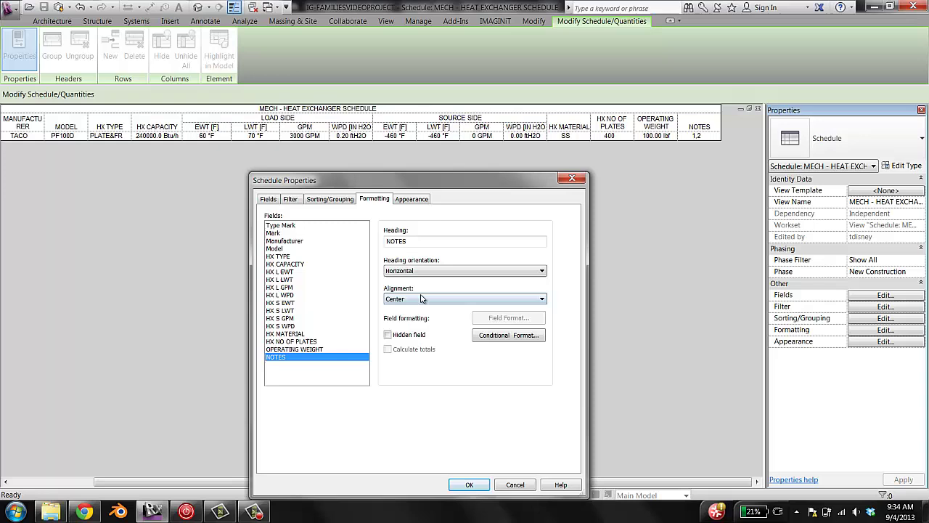
left_click(395, 299)
left_click(392, 309)
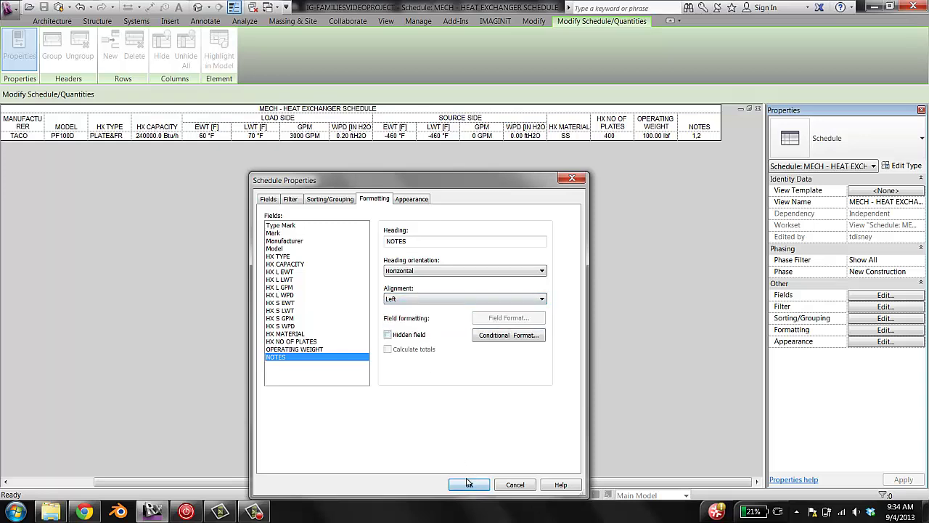
left_click(469, 484)
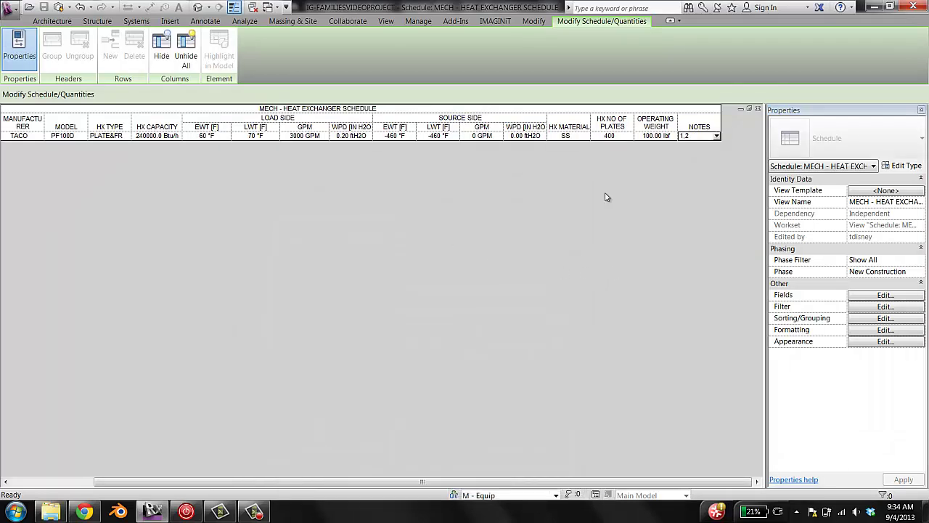
Restore the schedule window and bring sheet M0.02 into view
left_click(750, 108)
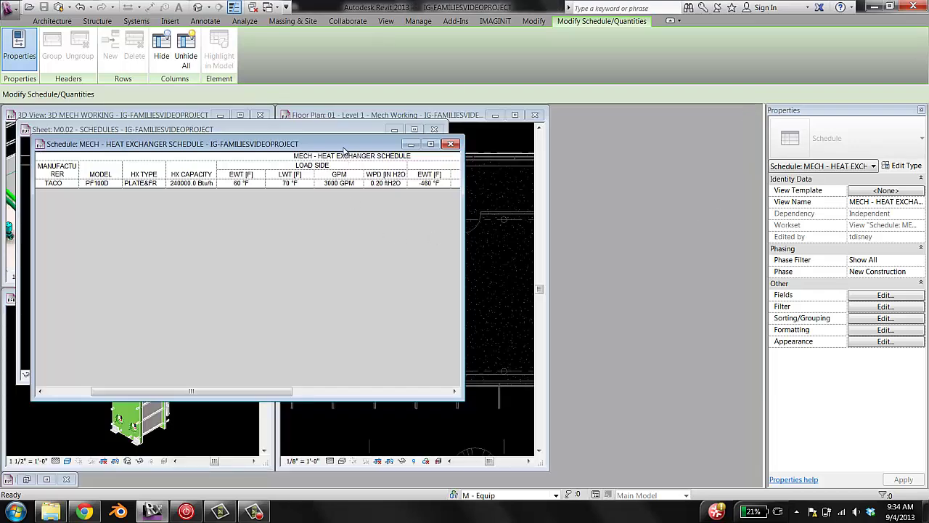
left_click_drag(345, 150, 558, 175)
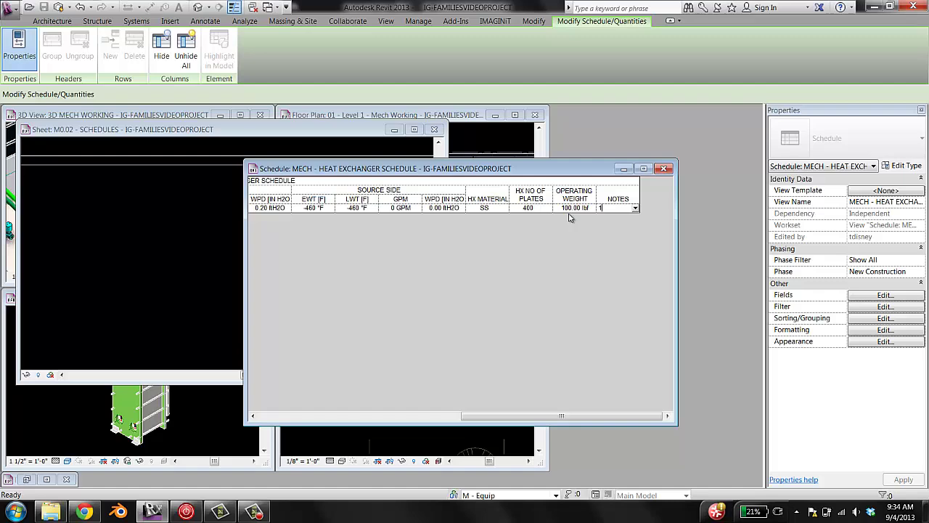
left_click_drag(366, 131, 253, 156)
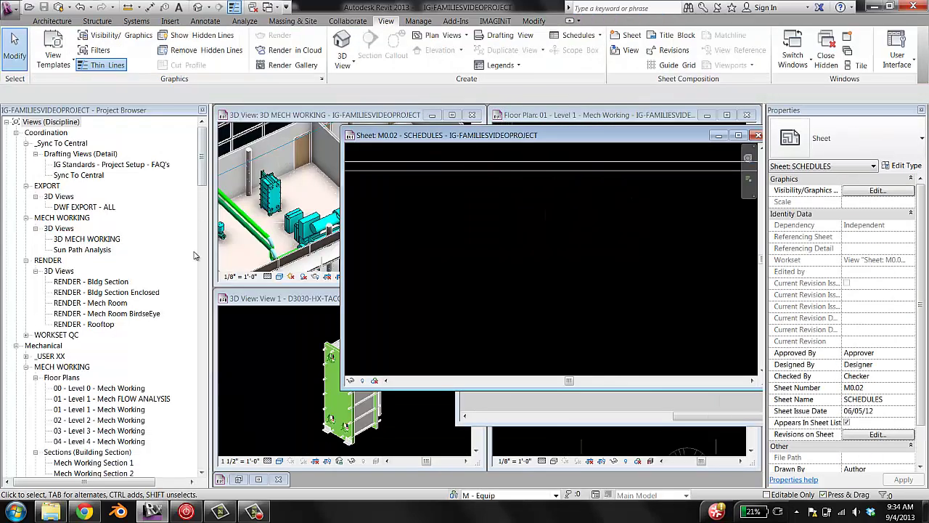
Locate MECH - HEAT EXCHANGER SCHEDULE in the Project Browser's schedules and pick it up
scroll(104, 339, "down", 15)
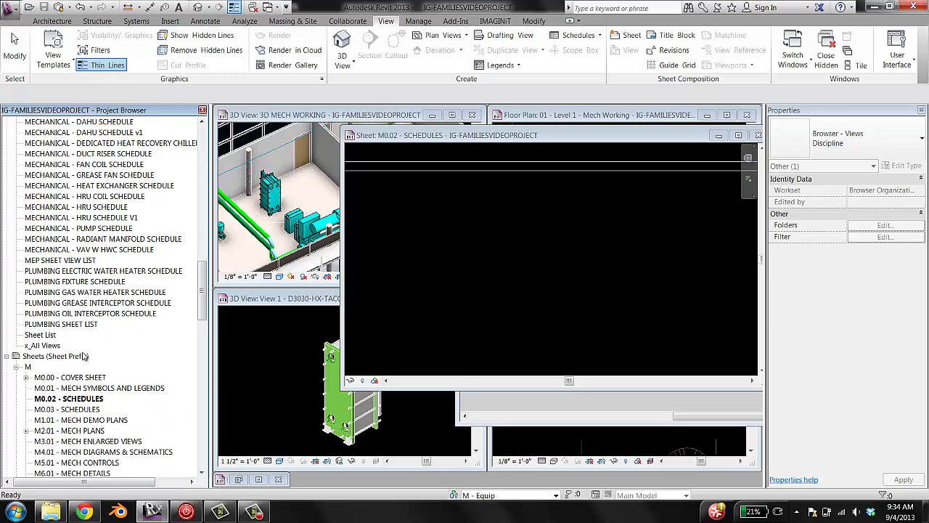
scroll(80, 345, "down", 2)
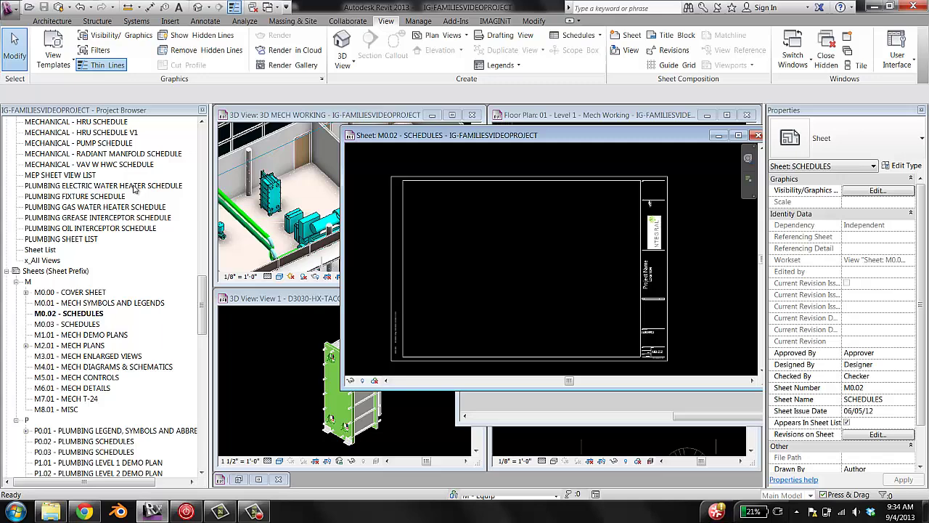
left_click(64, 186)
scroll(61, 190, "up", 12)
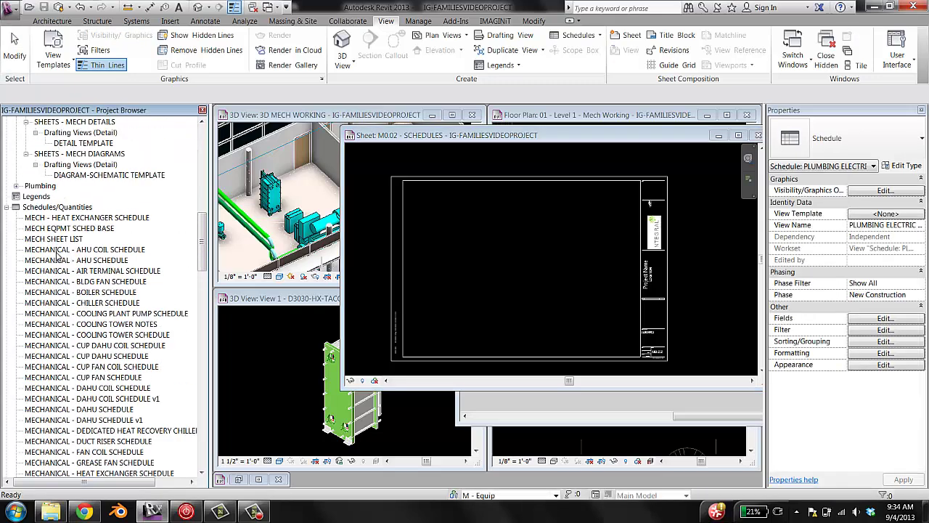
left_click(63, 304)
scroll(51, 218, "down", 4)
scroll(48, 185, "up", 2)
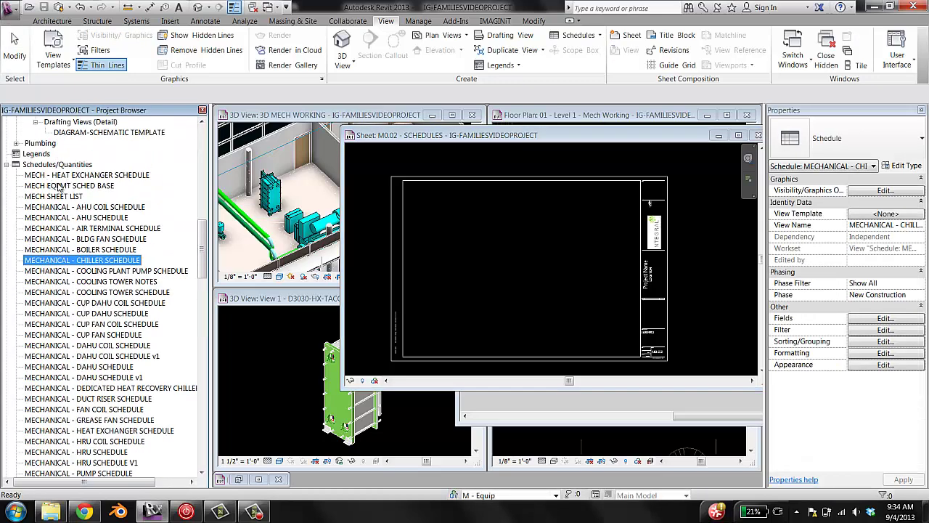
left_click(58, 175)
Place the heat exchanger schedule on sheet M0.02 and maximize the sheet view
left_click_drag(58, 175, 514, 224)
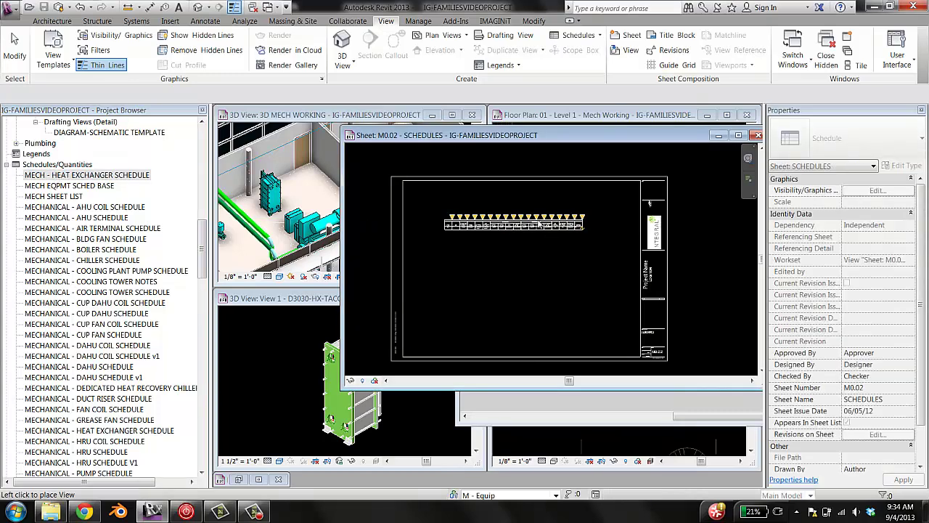
left_click(539, 225)
scroll(535, 240, "up", 5)
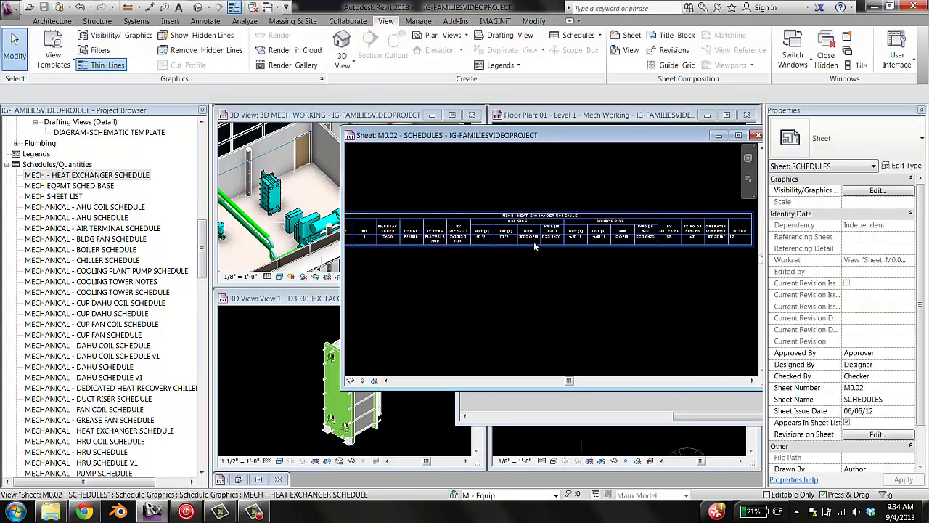
scroll(535, 247, "down", 2)
double_click(634, 134)
scroll(479, 233, "up", 5)
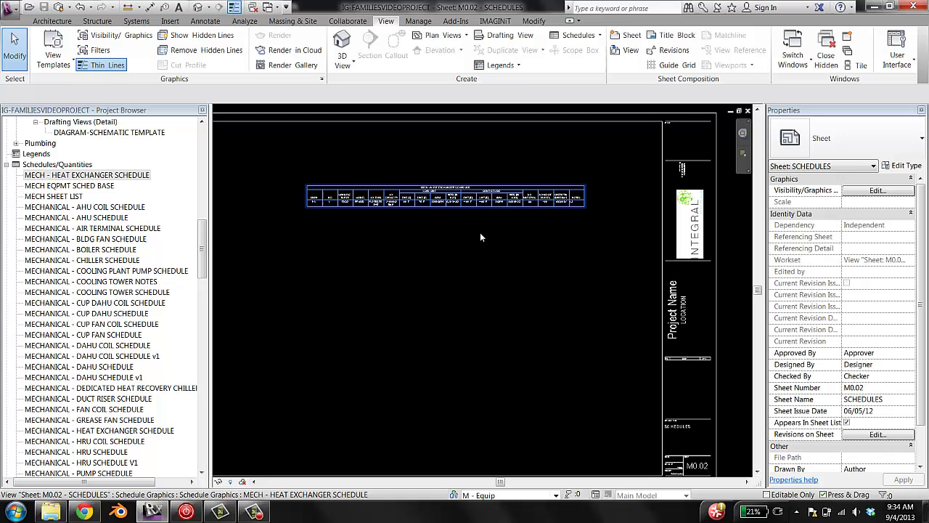
scroll(435, 236, "down", 1)
scroll(411, 226, "up", 4)
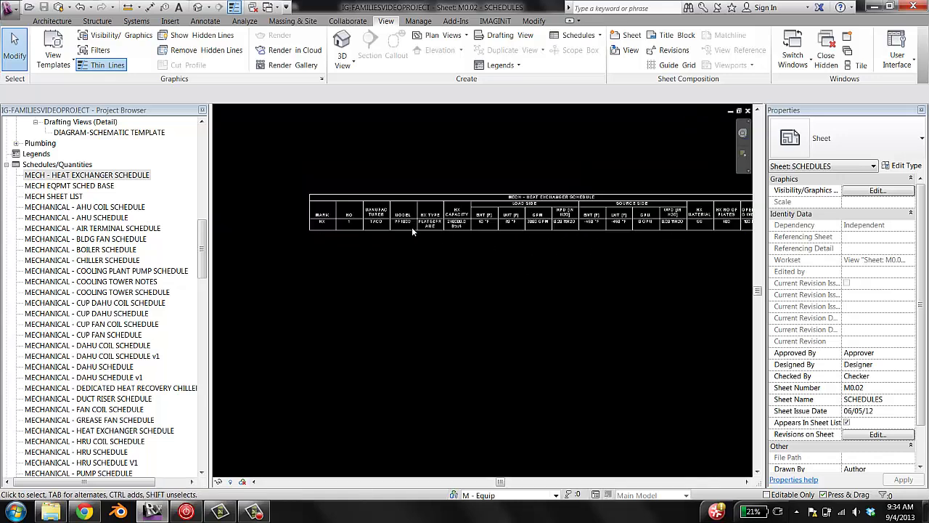
Move the schedule up and left, widen HX TYPE and narrow another column
left_click(491, 232)
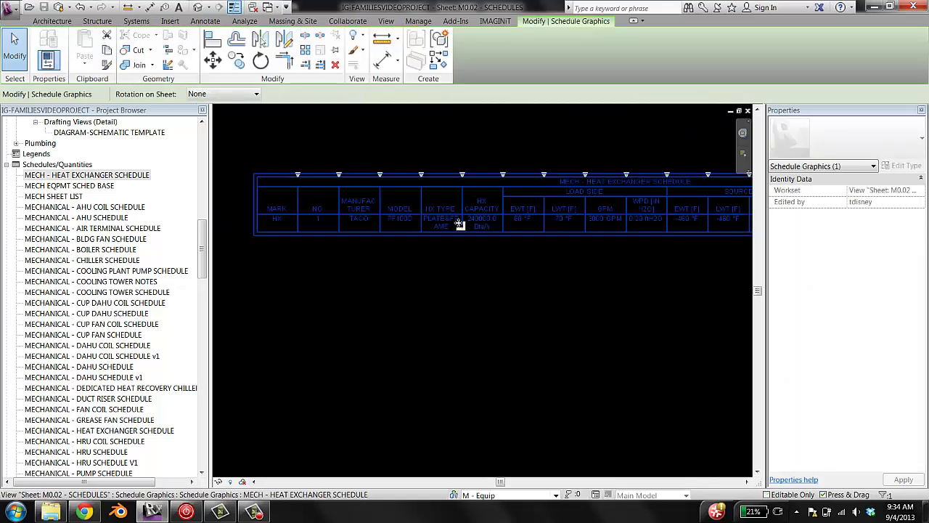
left_click_drag(481, 207, 453, 189)
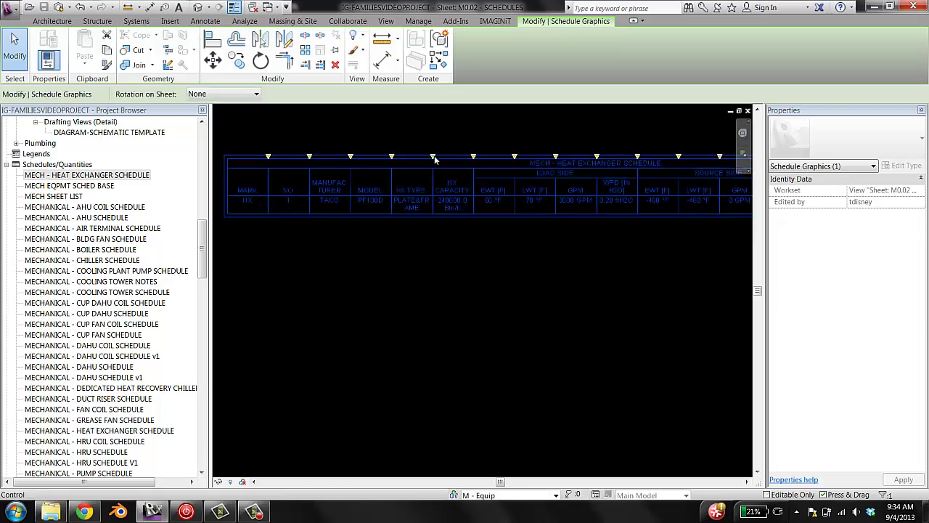
left_click_drag(433, 156, 522, 157)
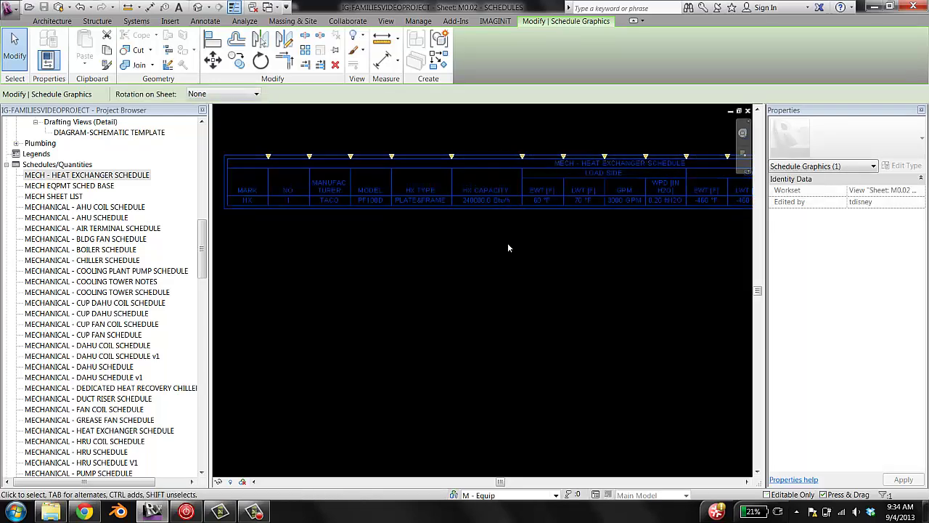
left_click_drag(313, 160, 304, 160)
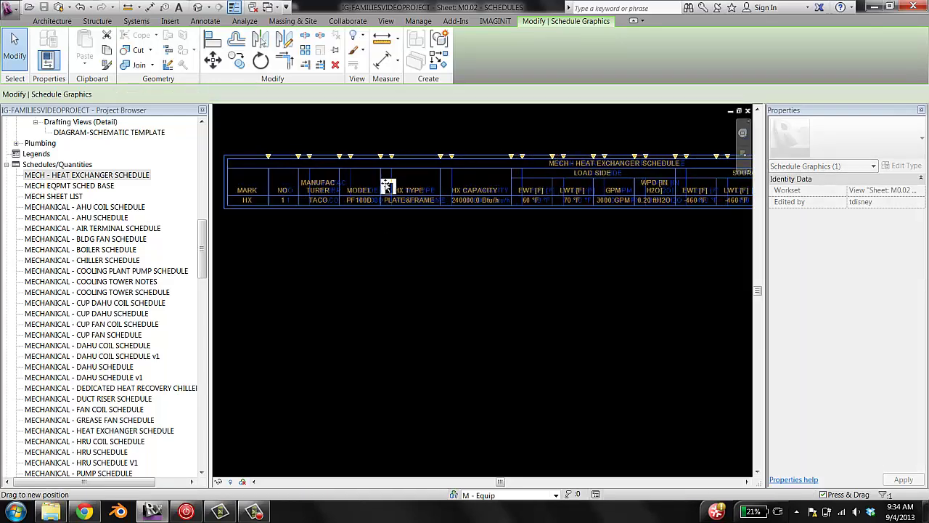
Tile the views, then maximize sheet M0.02 and pan to show the whole schedule
key("w")
key("t")
left_click(321, 395)
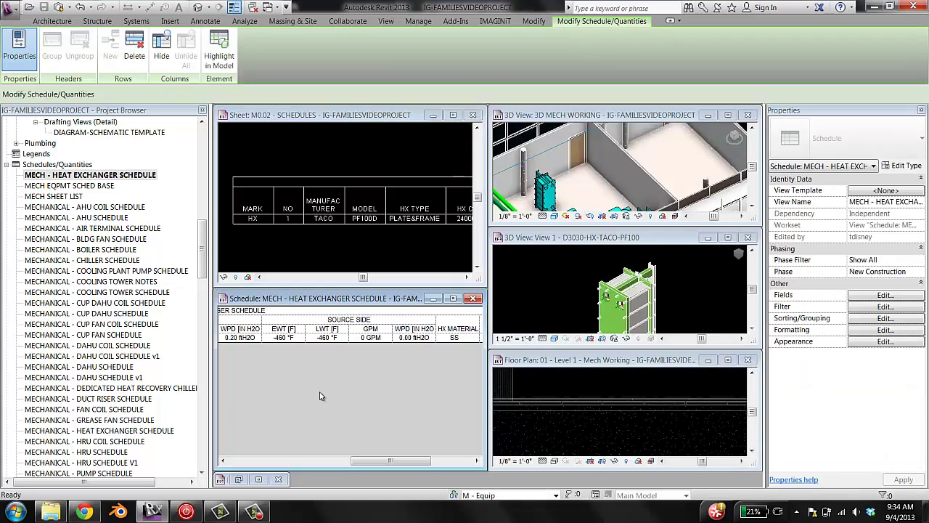
left_click(311, 149)
double_click(345, 114)
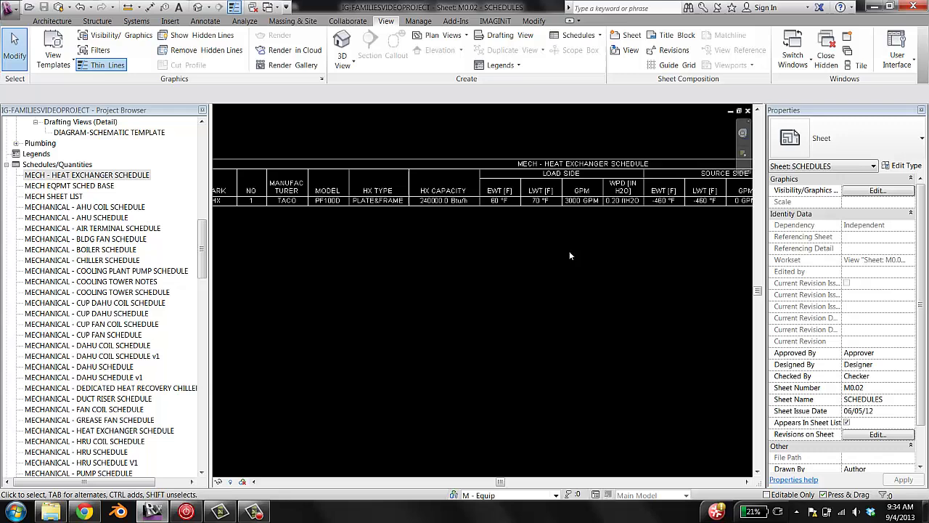
middle_click_drag(569, 256, 553, 272)
scroll(524, 273, "down", 3)
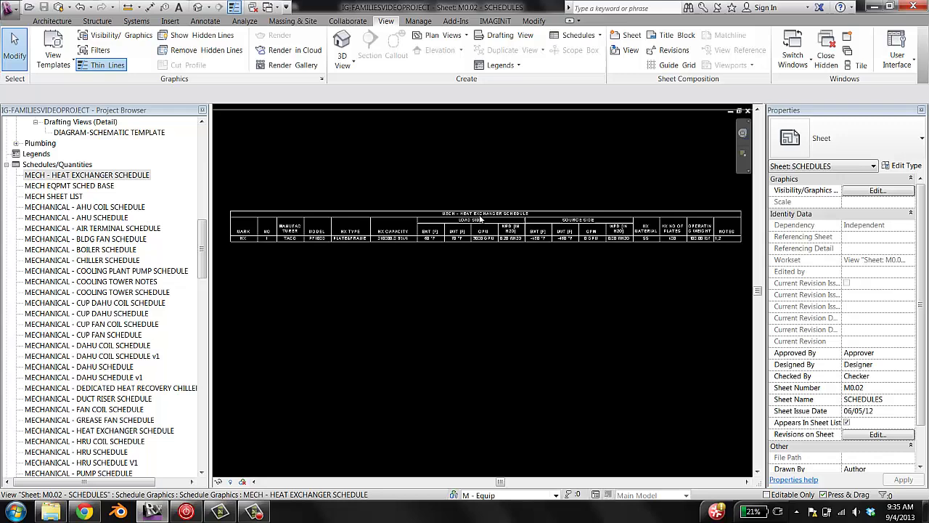
middle_click_drag(331, 244, 346, 236)
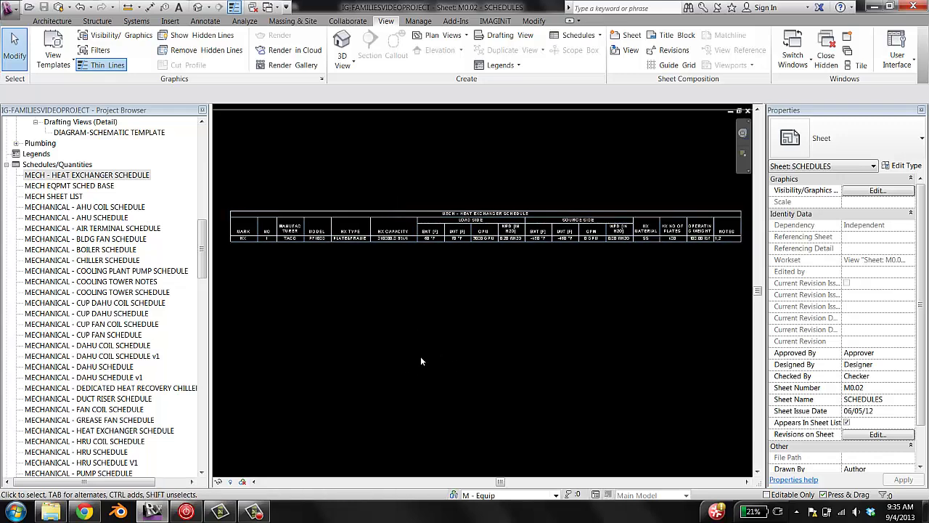
Turn on the schedule outline in Appearance settings using the M-DETL-BOLD line style
key("w")
key("t")
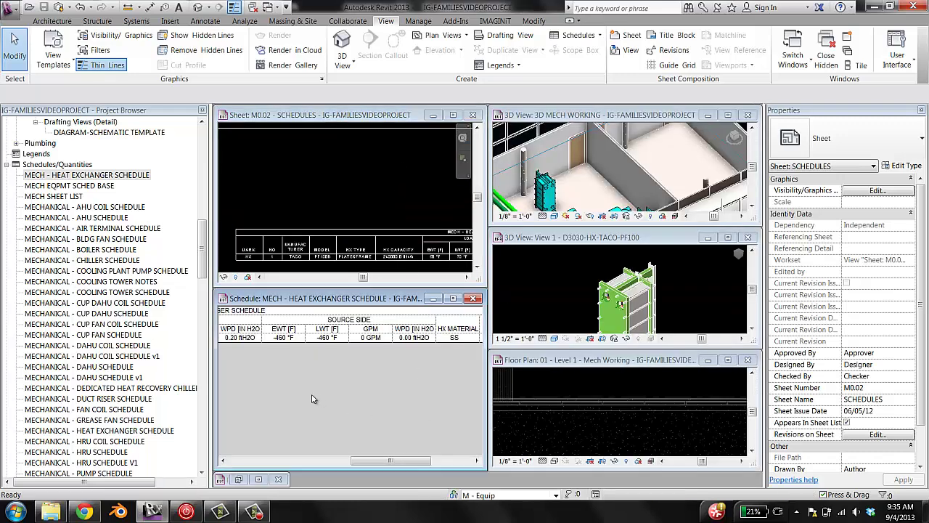
left_click(313, 398)
left_click(887, 342)
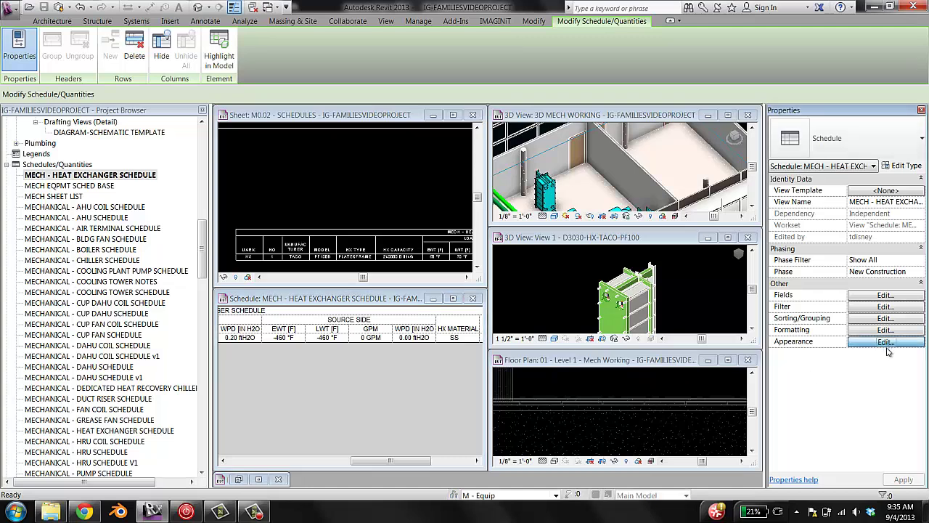
left_click_drag(296, 184, 313, 144)
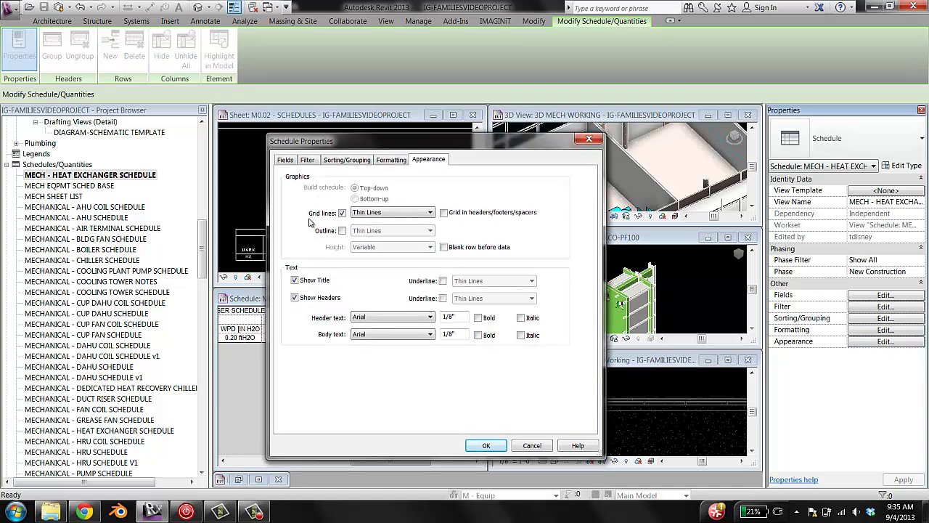
left_click(342, 230)
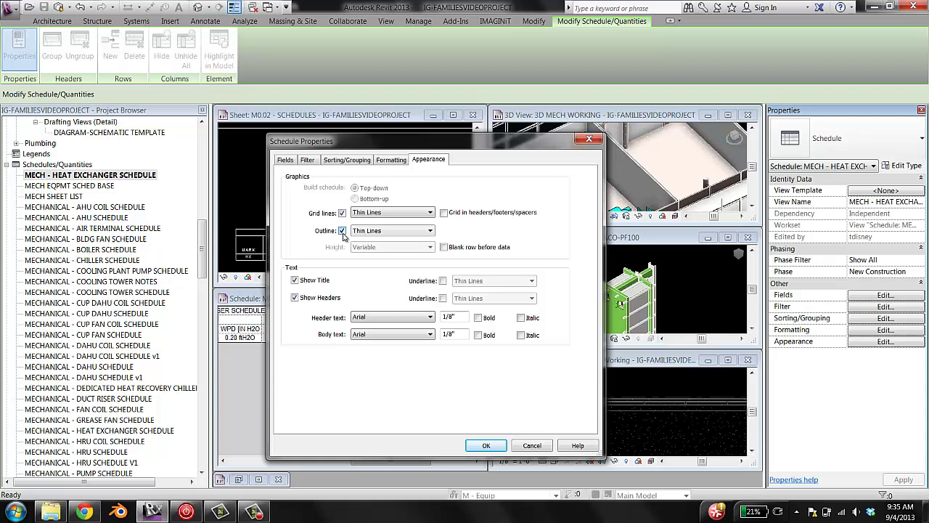
left_click(366, 230)
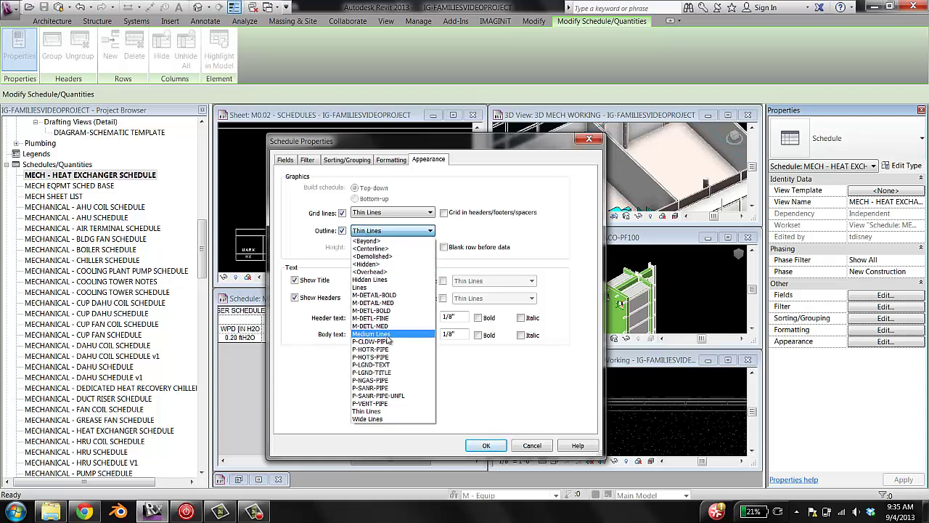
left_click(392, 311)
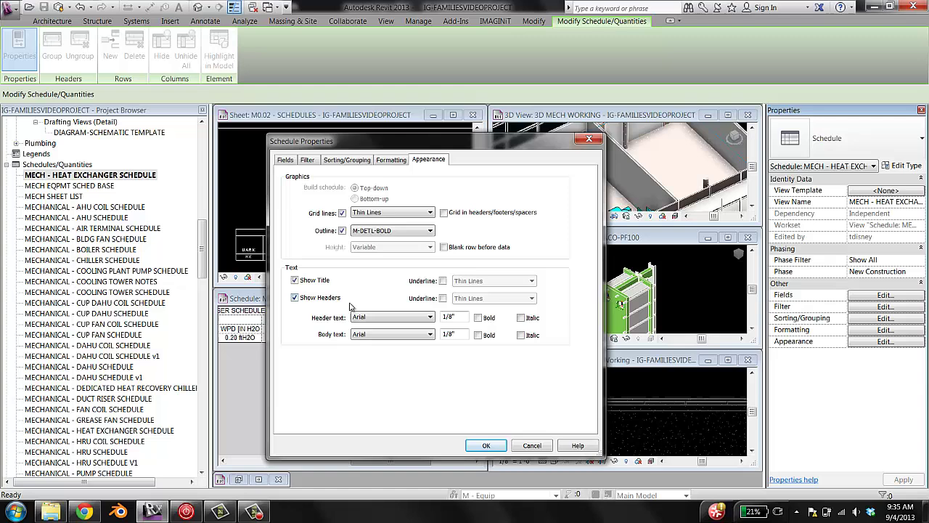
left_click(485, 444)
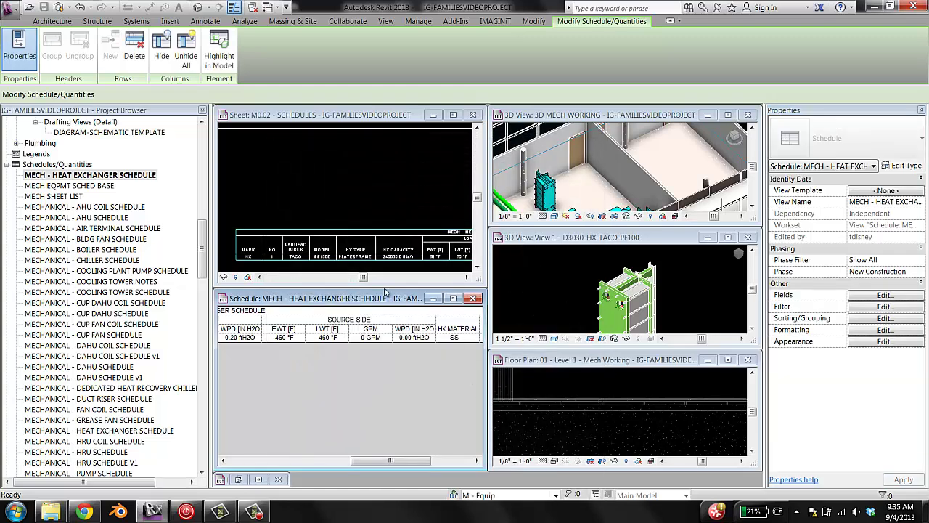
Zoom out on sheet M0.02 and shift the schedule up and right near the top
left_click(453, 115)
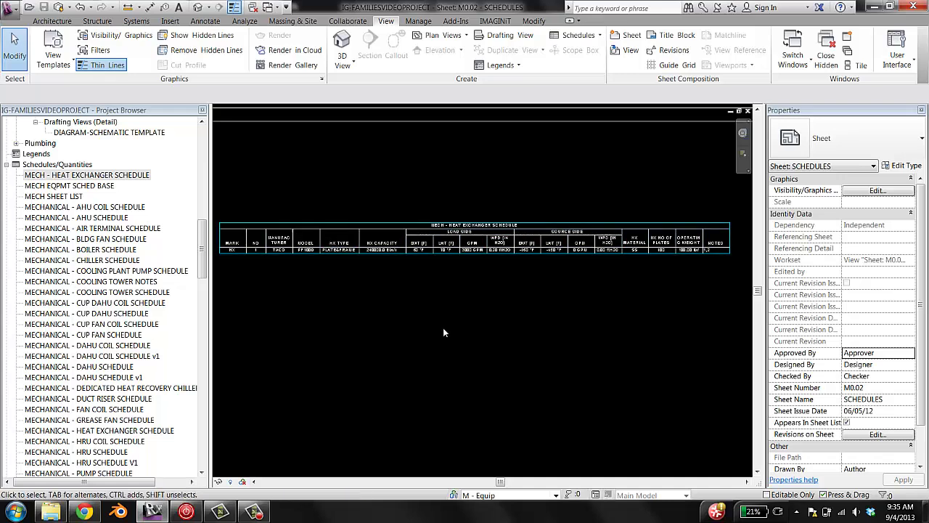
scroll(479, 330, "down", 4)
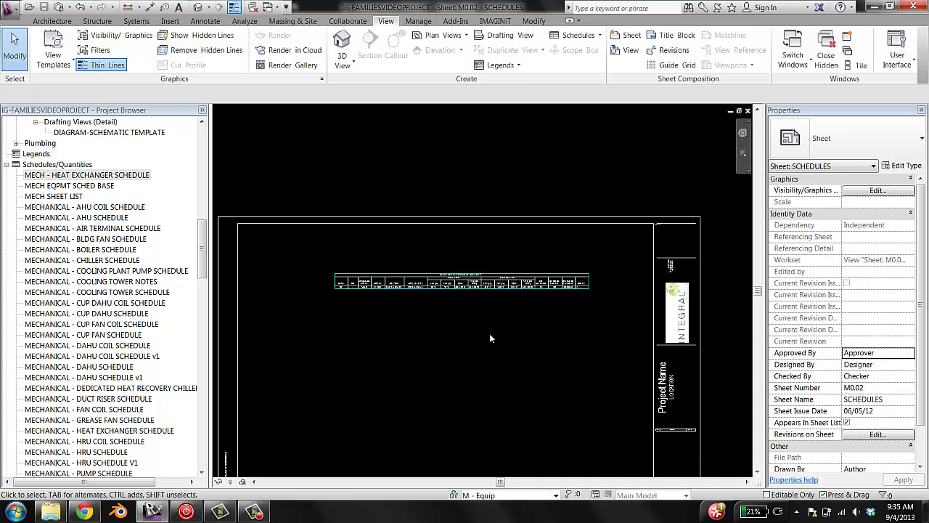
left_click_drag(512, 263, 554, 243)
left_click(533, 326)
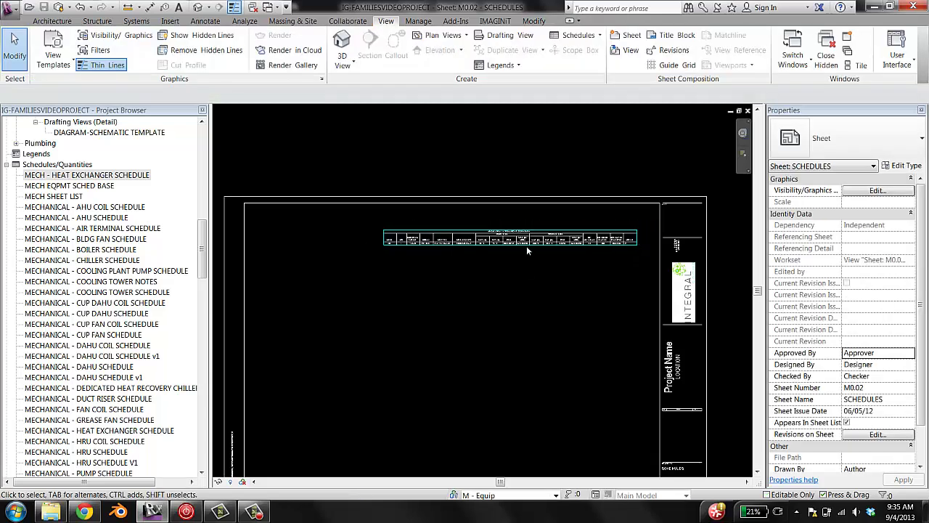
scroll(526, 245, "up", 3)
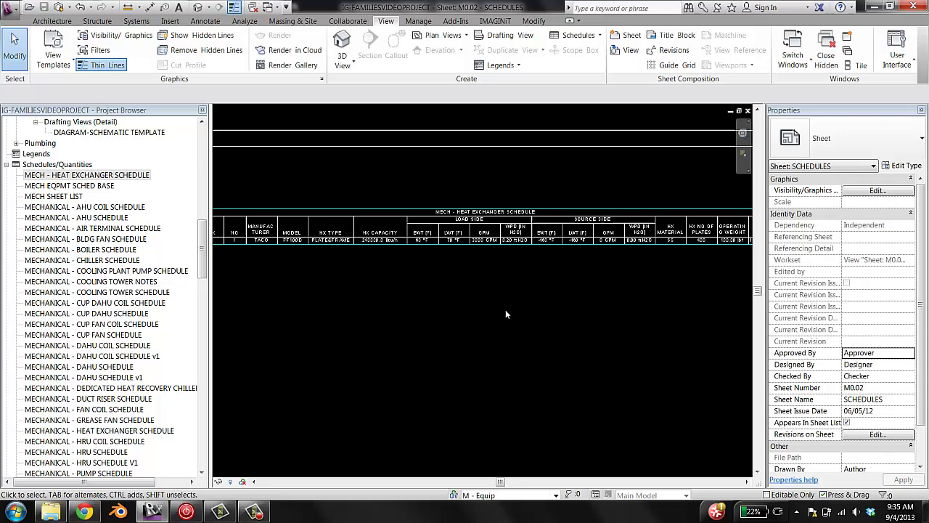